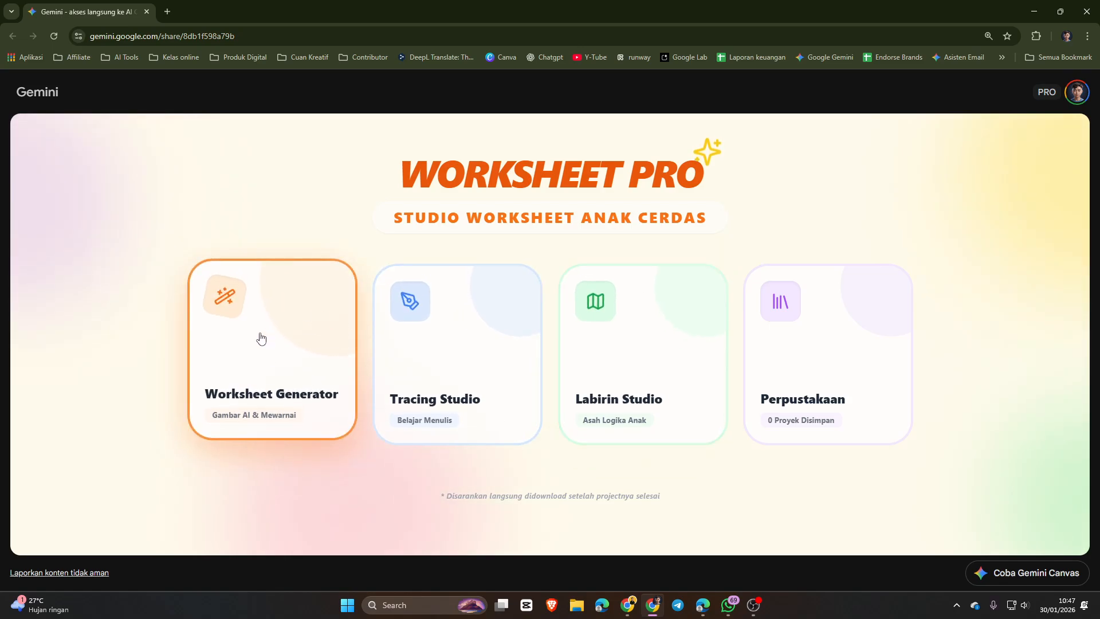
Step: Open the Worksheet Generator and look over its editor settings and blank page
click(278, 349)
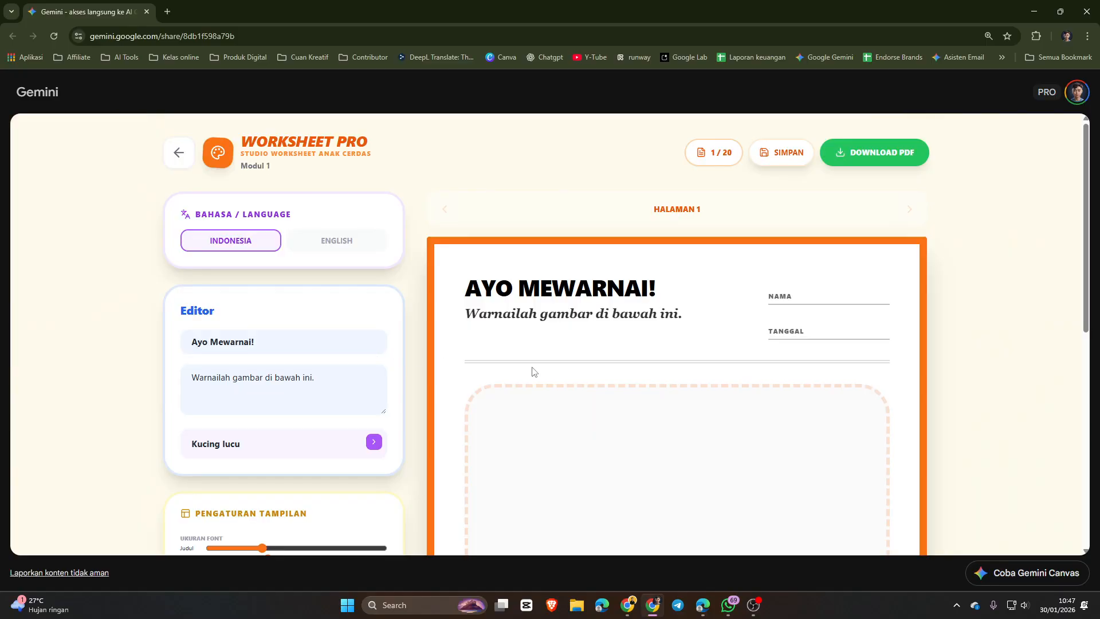
scroll(533, 372, down, 8)
scroll(533, 371, up, 5)
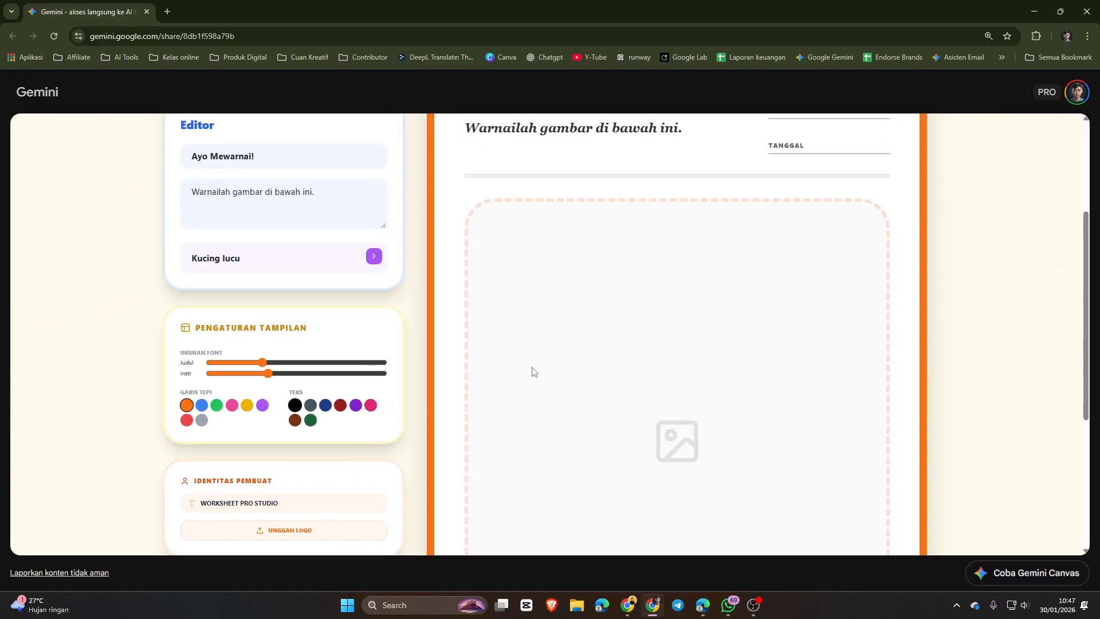
scroll(533, 372, up, 3)
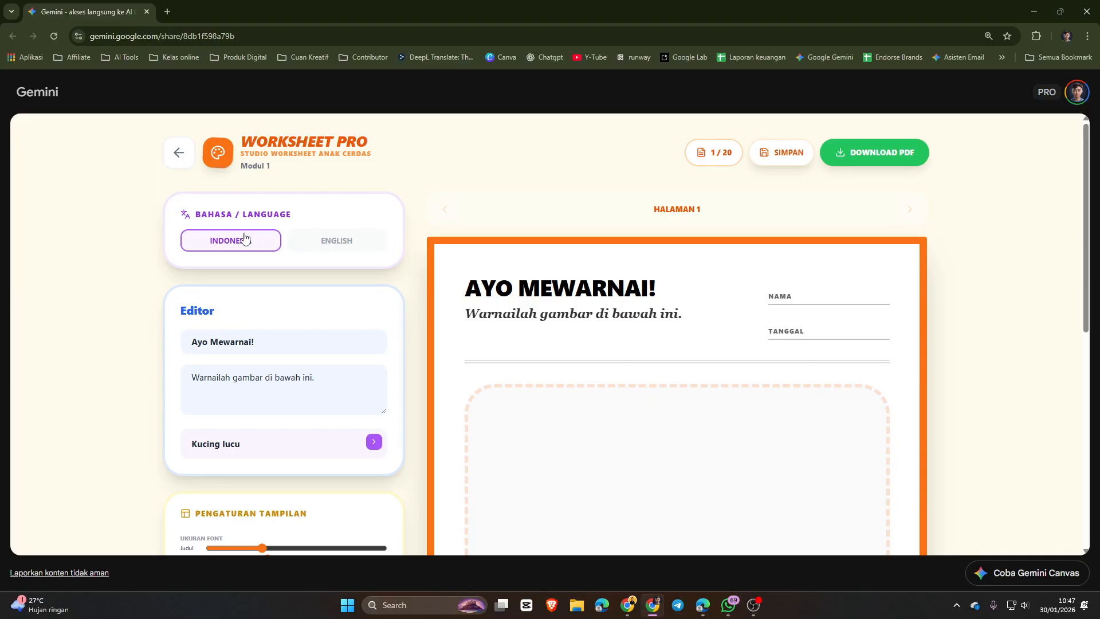
Step: Rename the module as "MODUL 1 - HEWAN"
click(255, 165)
drag(268, 166, 240, 193)
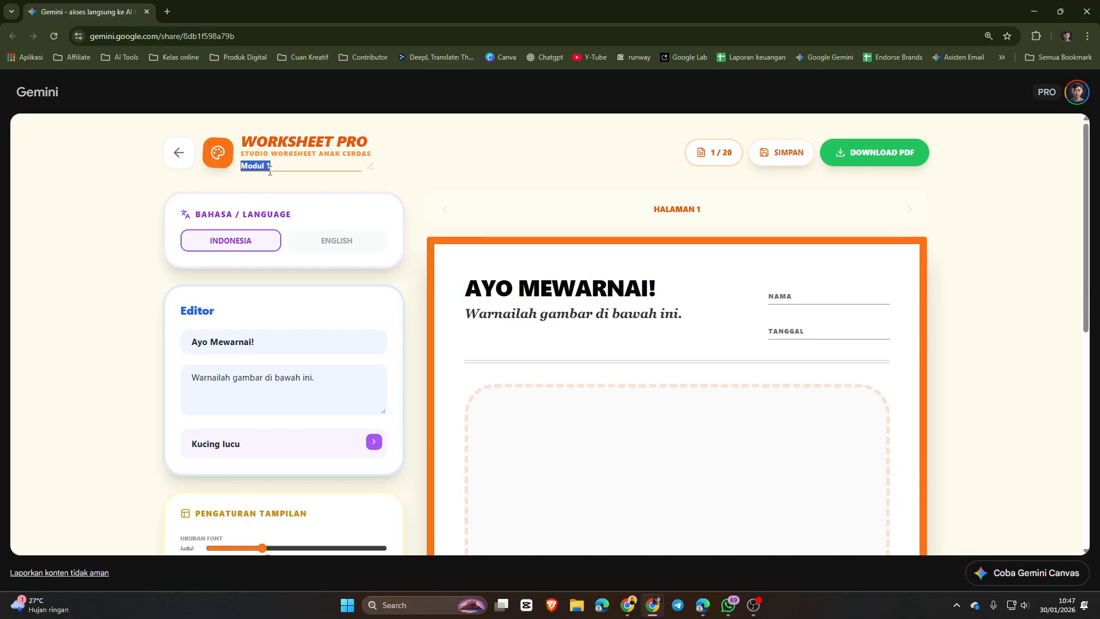
text(MO)
text(DUL 1 - HEWAN)
Step: Preview the worksheet page in English from header to footer and return the language to Indonesian
click(331, 239)
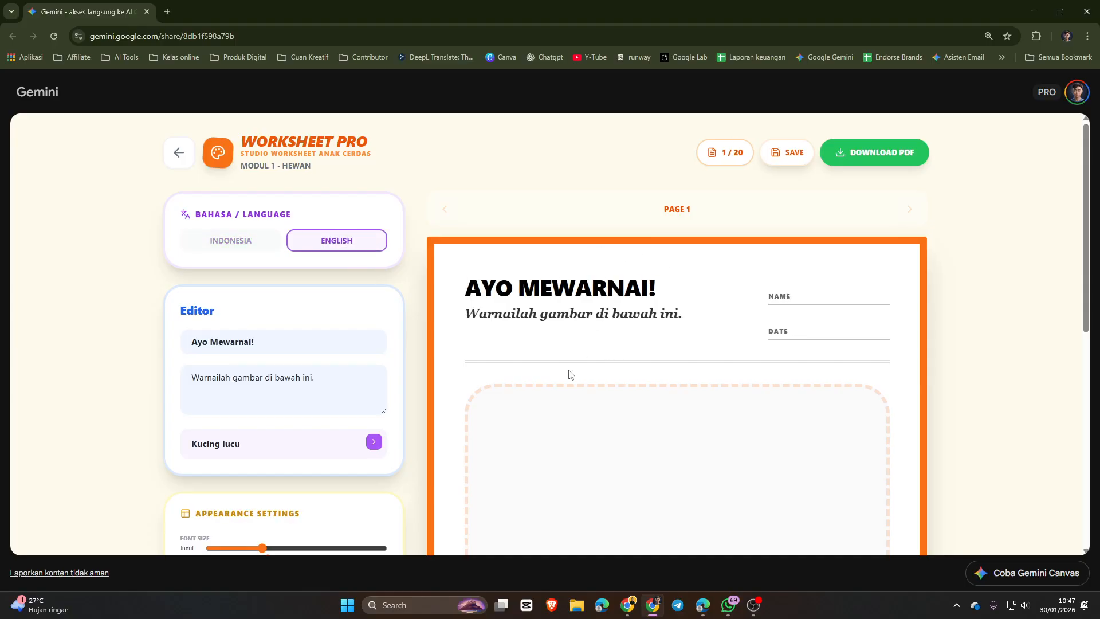
scroll(555, 437, down, 6)
scroll(555, 437, up, 5)
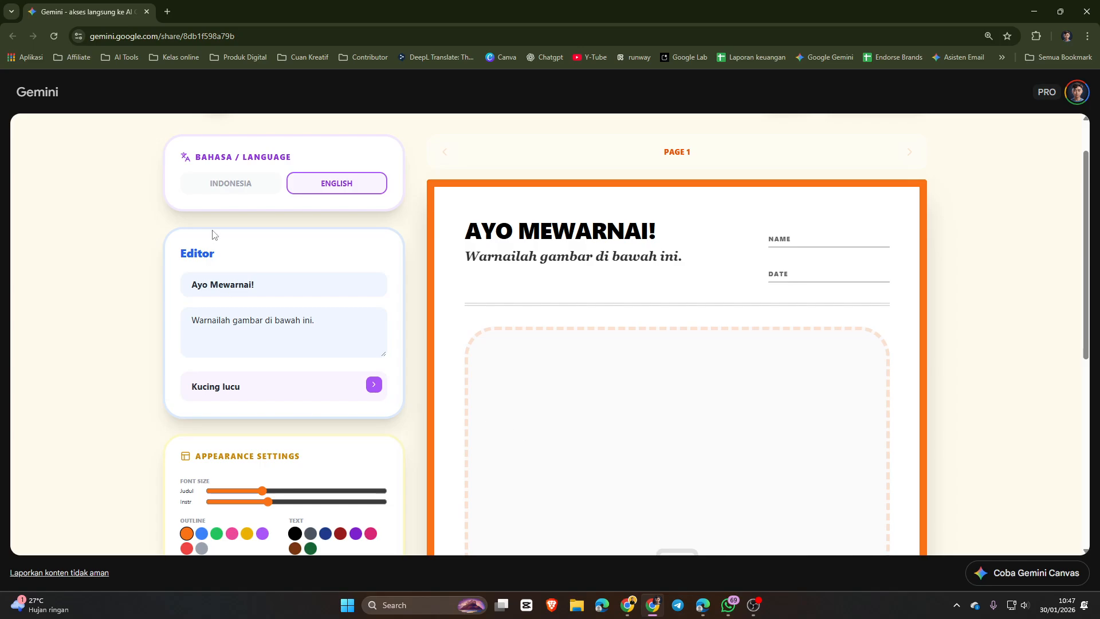
scroll(576, 246, up, 1)
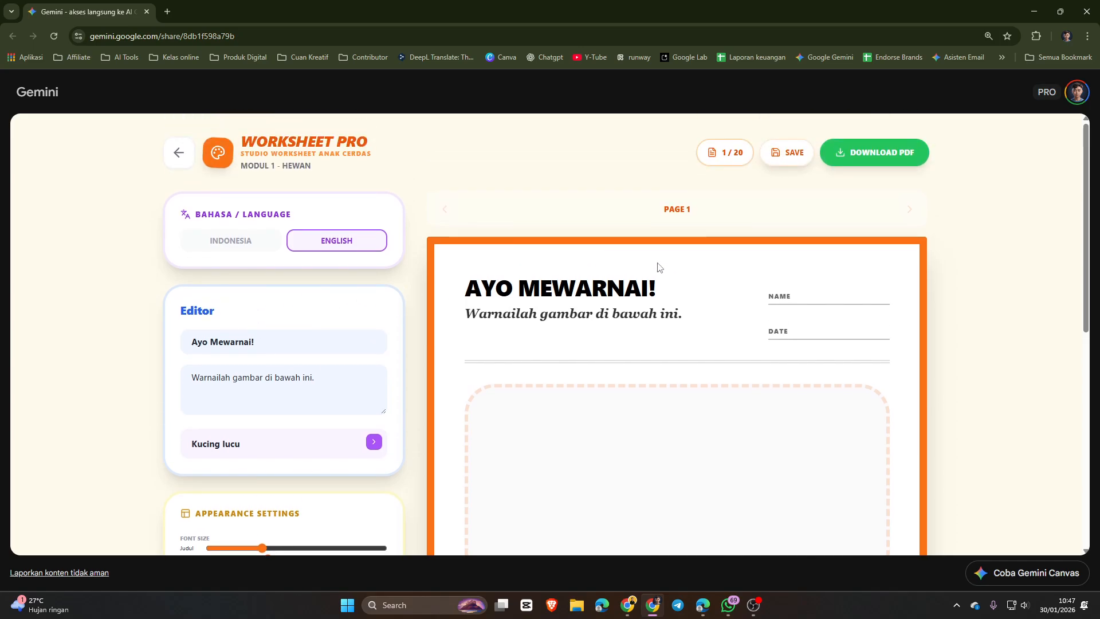
scroll(555, 438, down, 4)
scroll(555, 437, up, 4)
scroll(756, 292, down, 8)
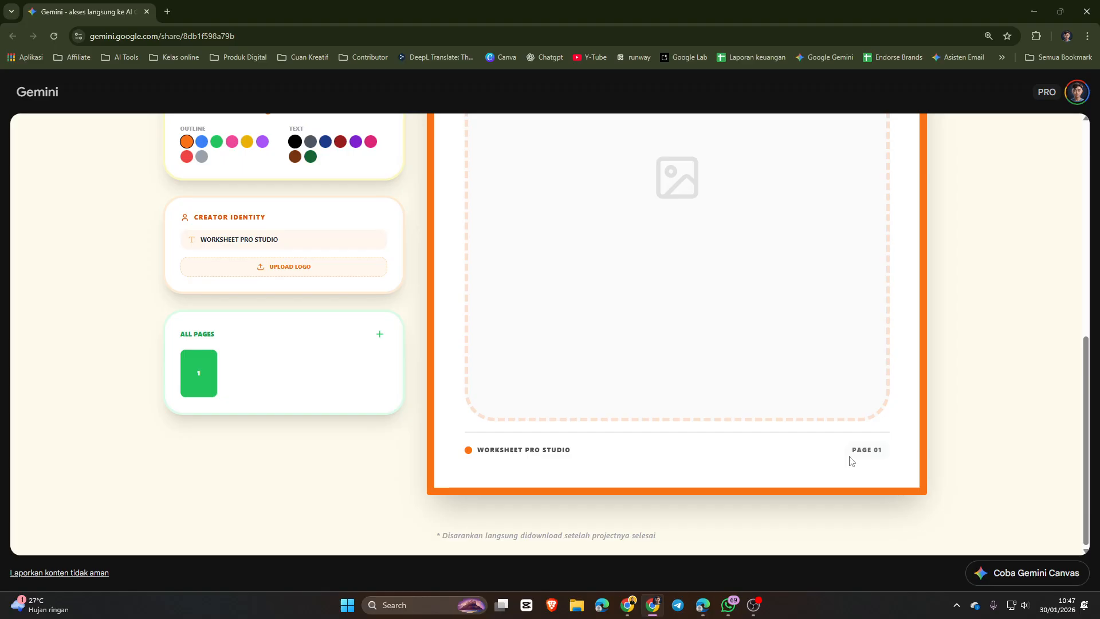
scroll(748, 401, up, 1)
scroll(748, 401, up, 6)
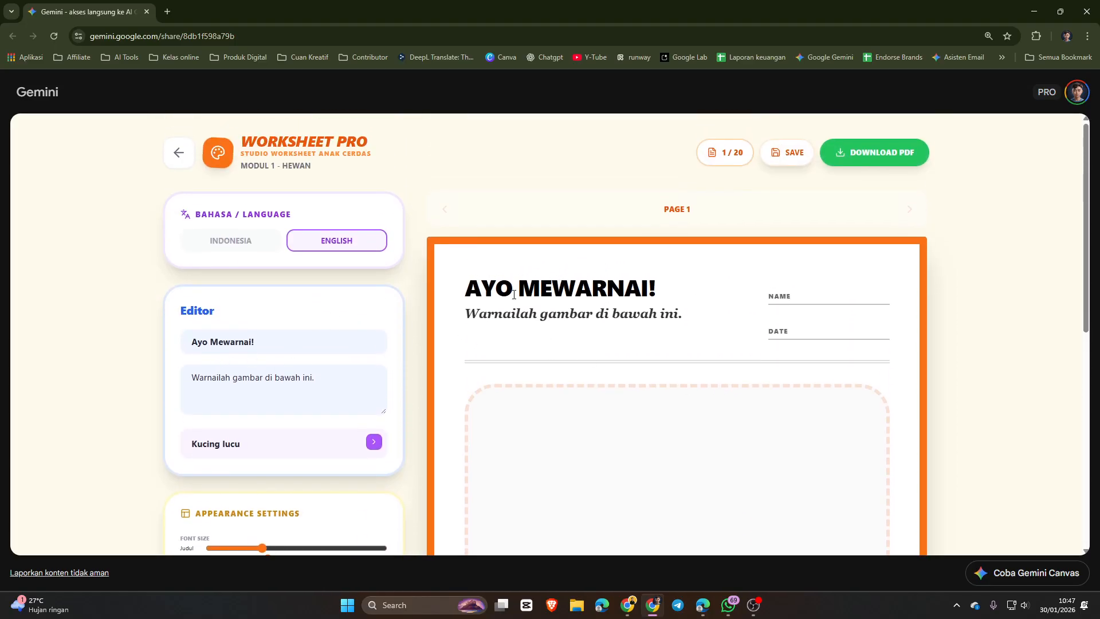
click(229, 244)
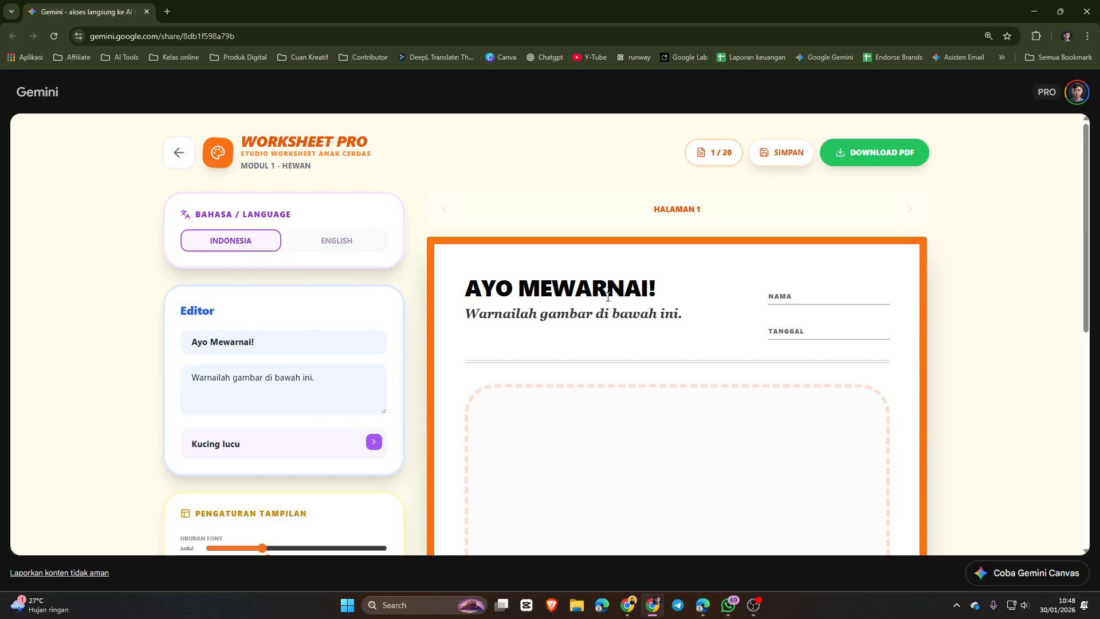
Step: Set the worksheet title to "mari mewarnai" and the instruction text to "Ayo kerjakan sekarang"
triple_click(286, 347)
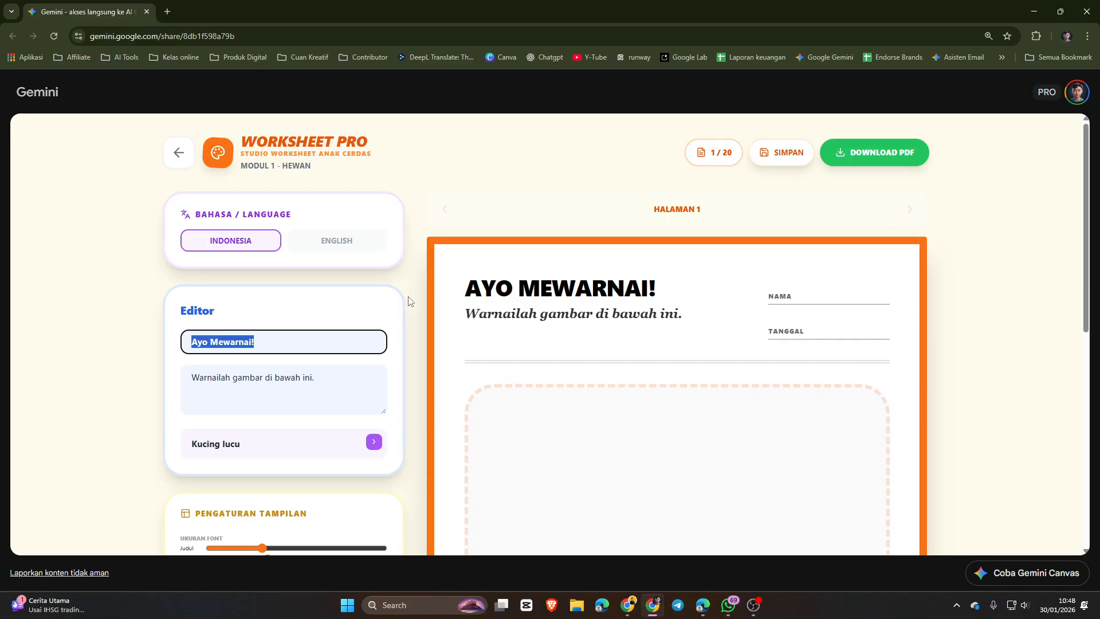
text(mari me)
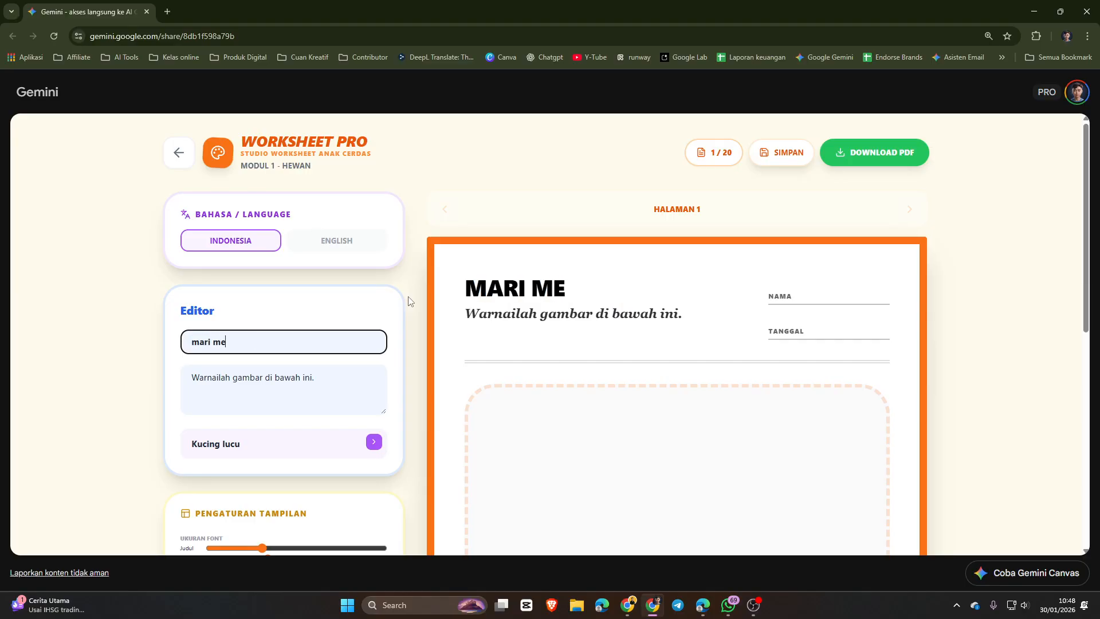
text(warnai)
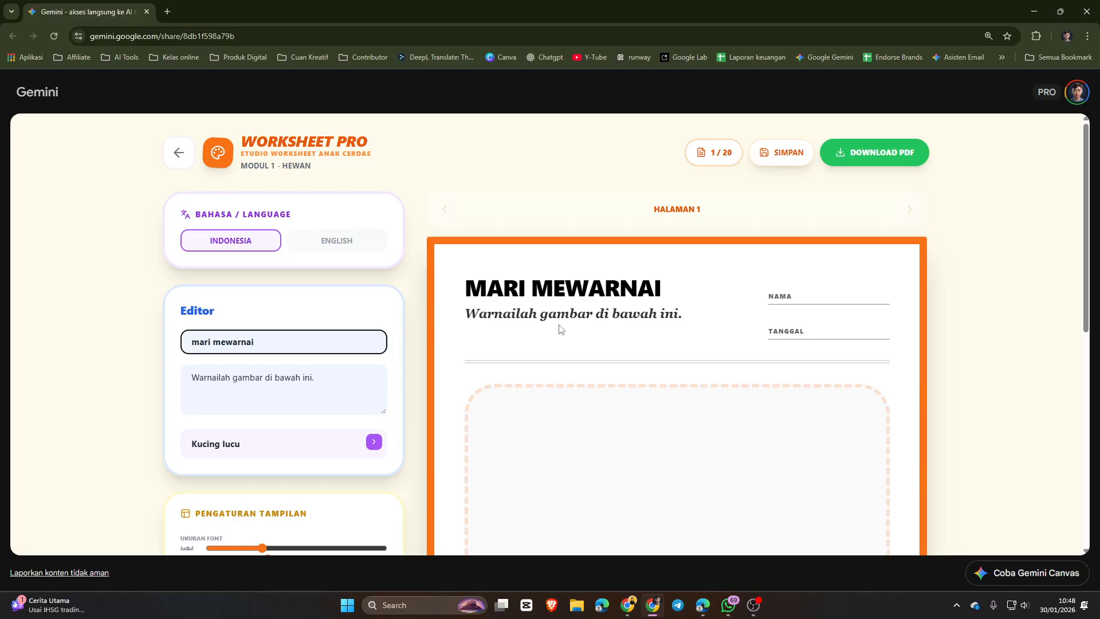
triple_click(260, 379)
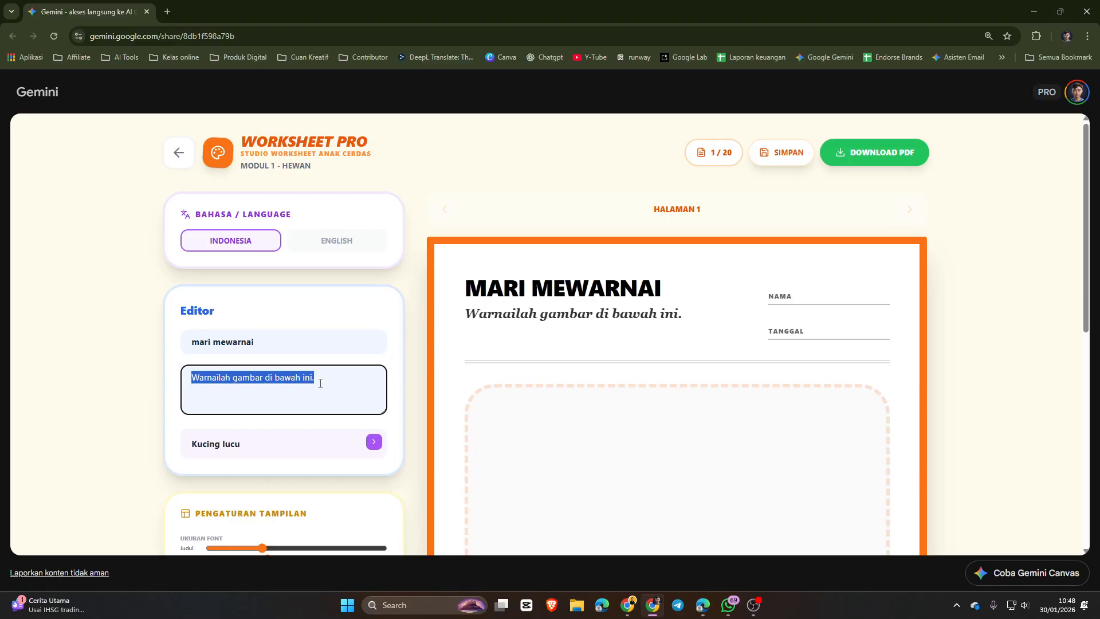
text(Ayo k)
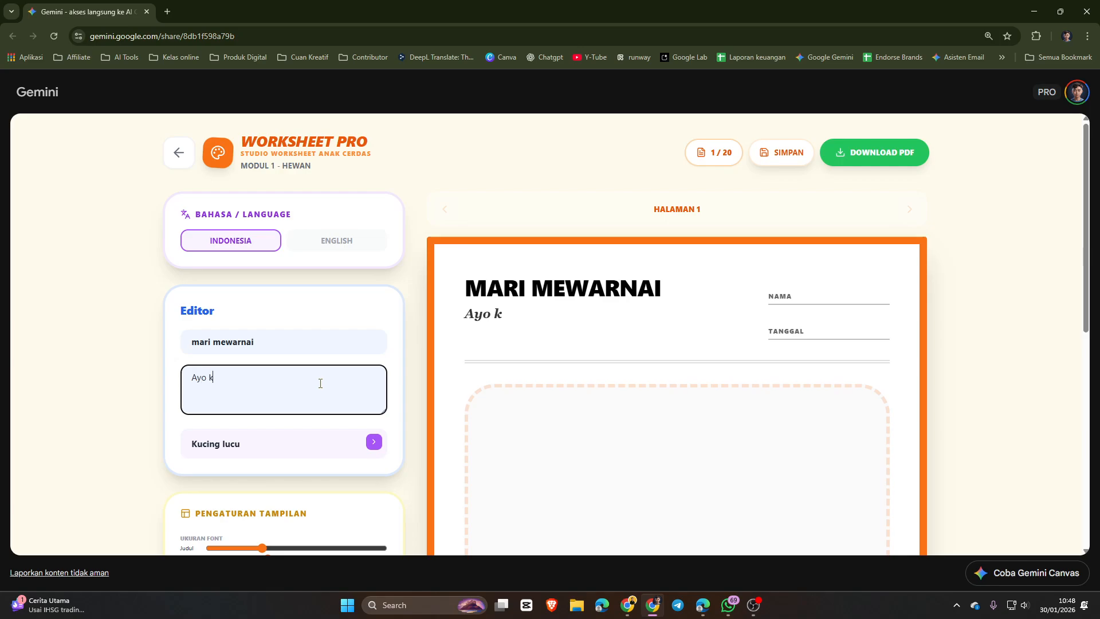
text(erjakan sekarang)
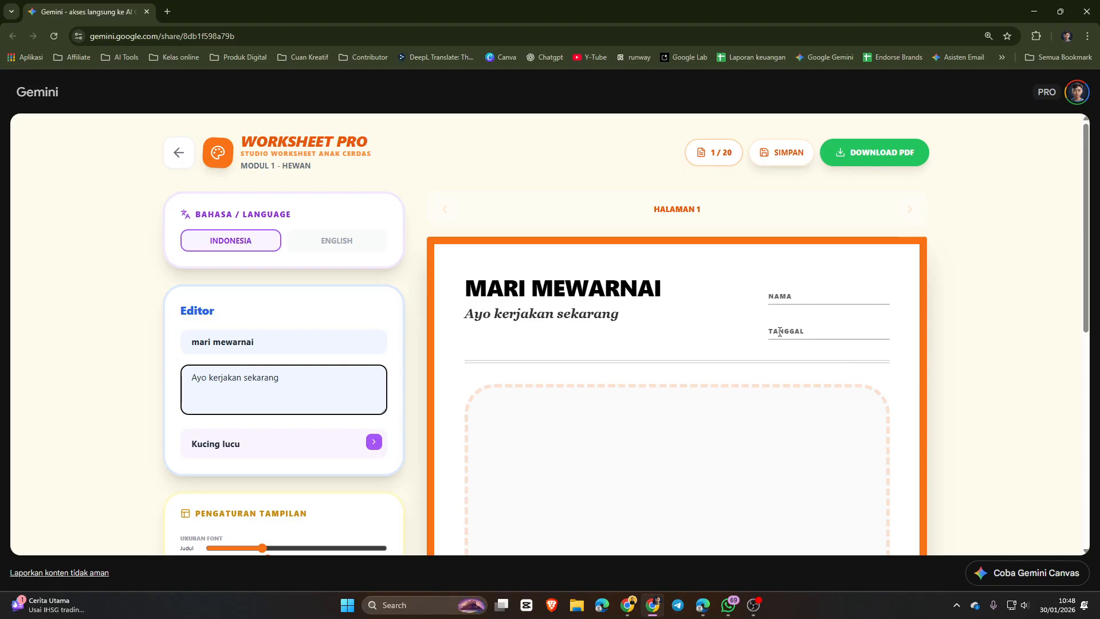
Step: Generate the coloring picture from the image prompt "Beruang lucu duduk di bawah pohon"
scroll(667, 397, down, 2)
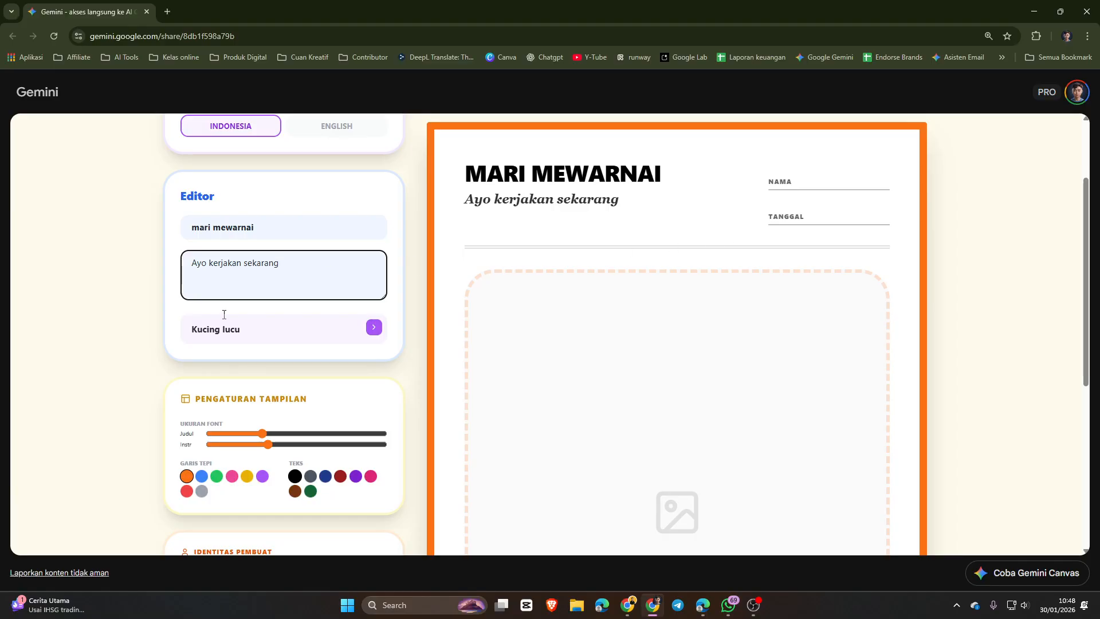
triple_click(254, 330)
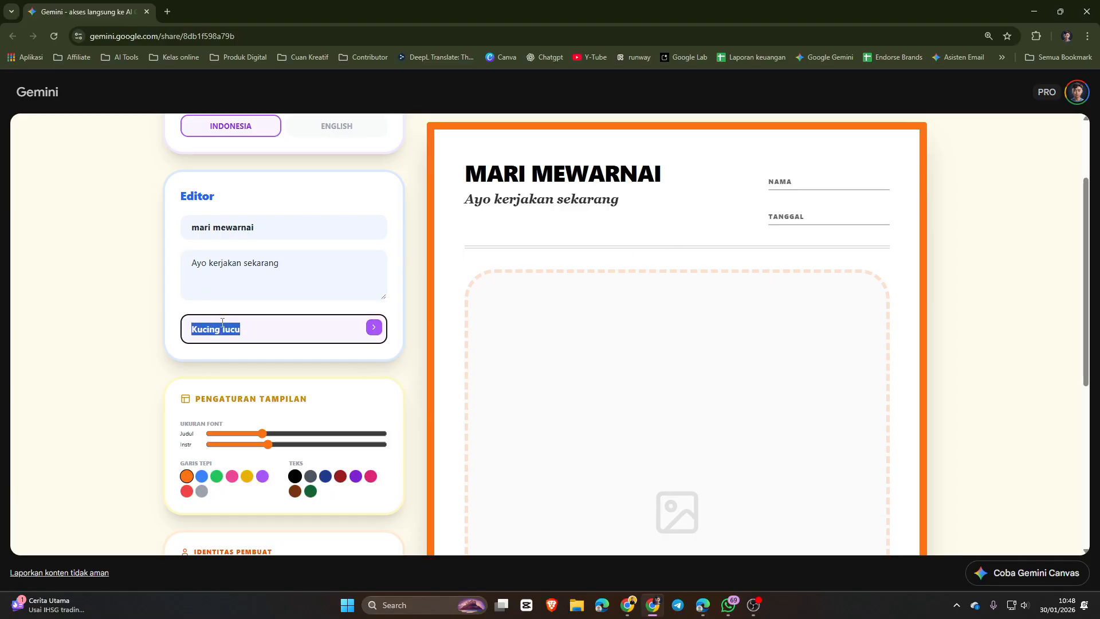
key(BackSpace)
text(Beruang lucu duduk di bawah pohon)
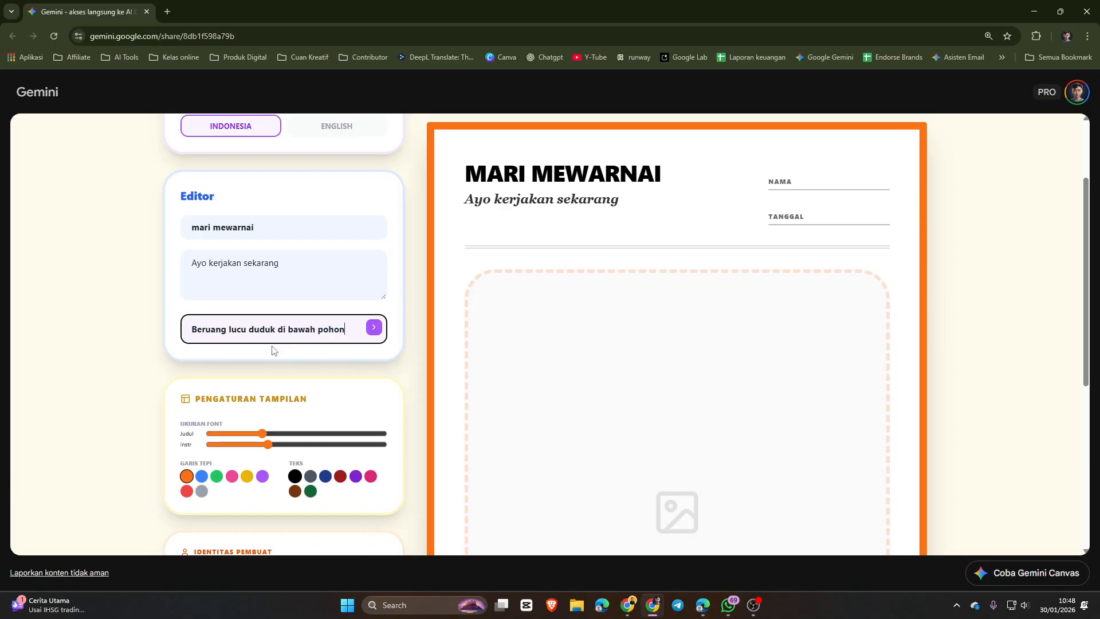
key(Return)
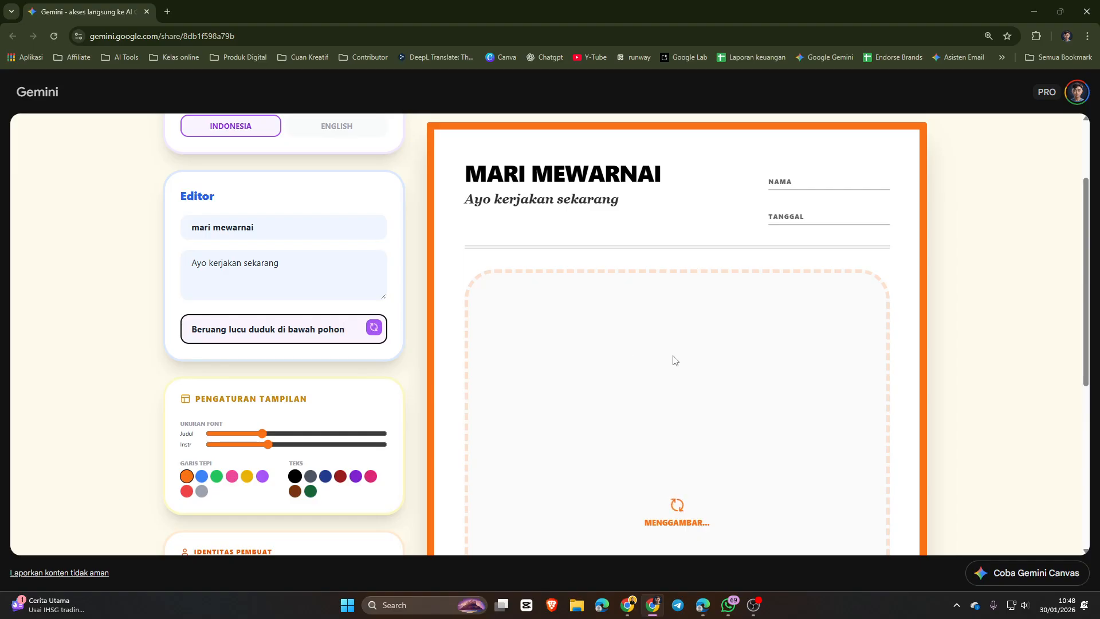
Step: Examine the worksheet page with its generated bear picture, from the title down to the footer, and the display settings
scroll(692, 358, down, 1)
scroll(692, 359, down, 3)
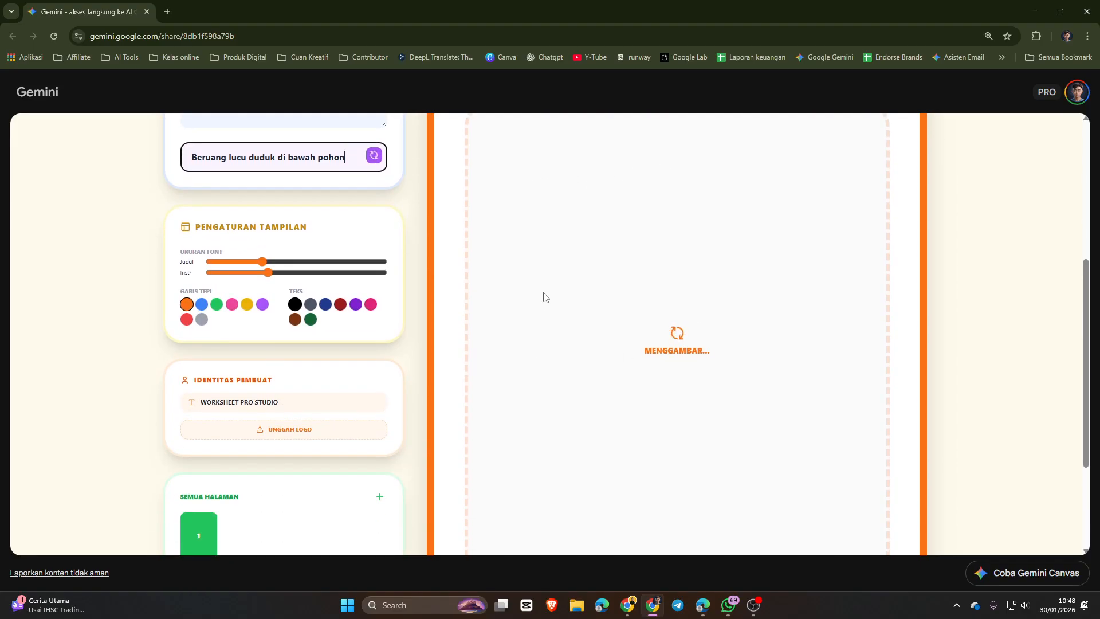
scroll(634, 365, down, 3)
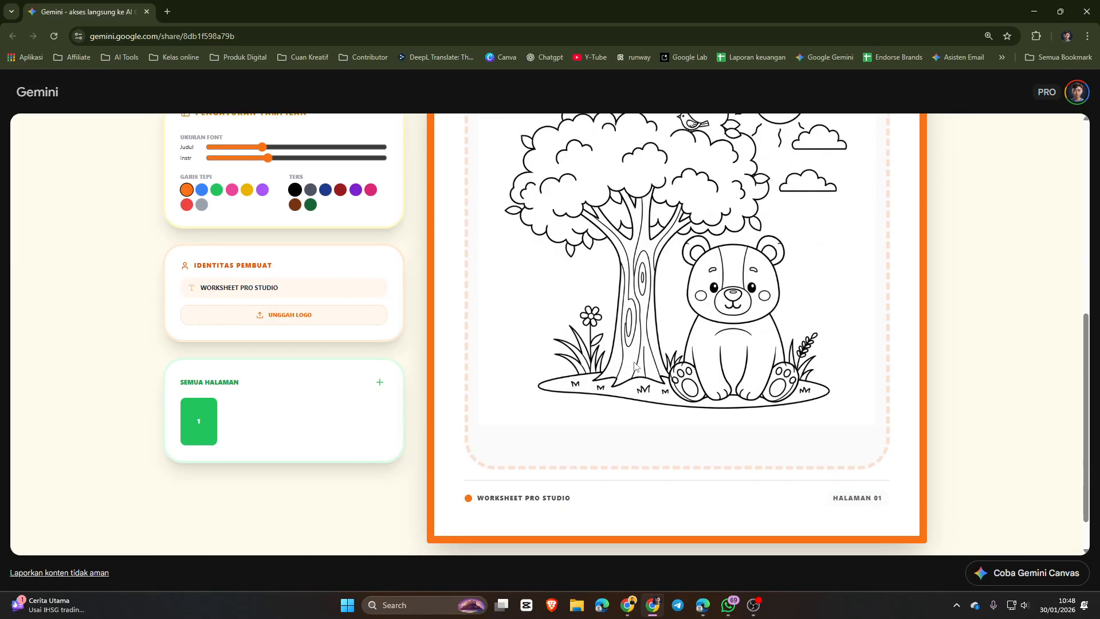
scroll(619, 357, up, 3)
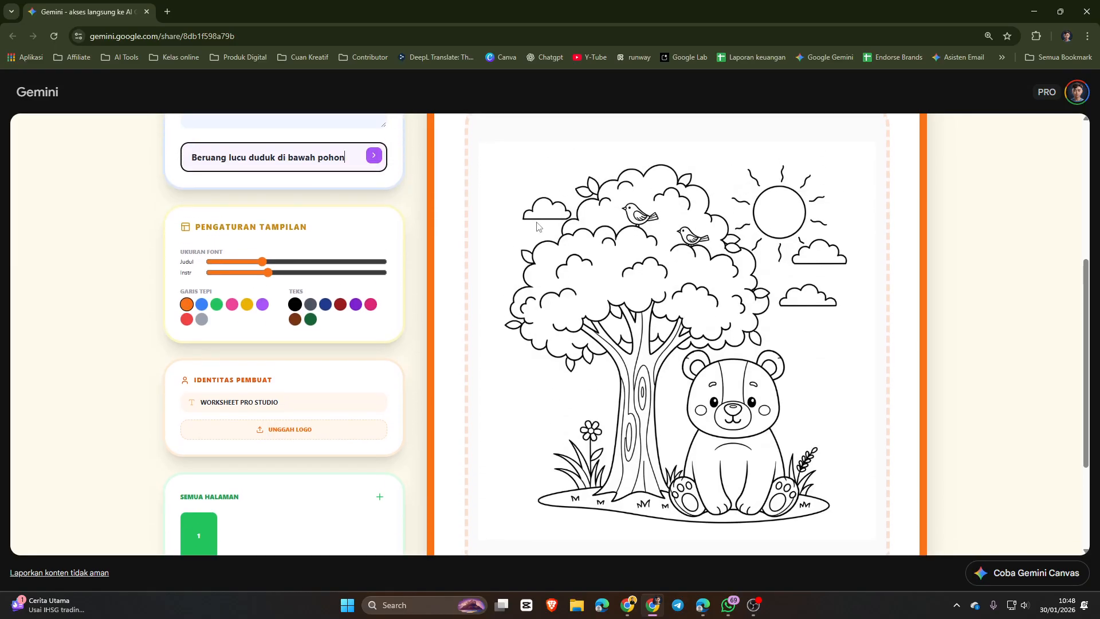
scroll(682, 364, down, 3)
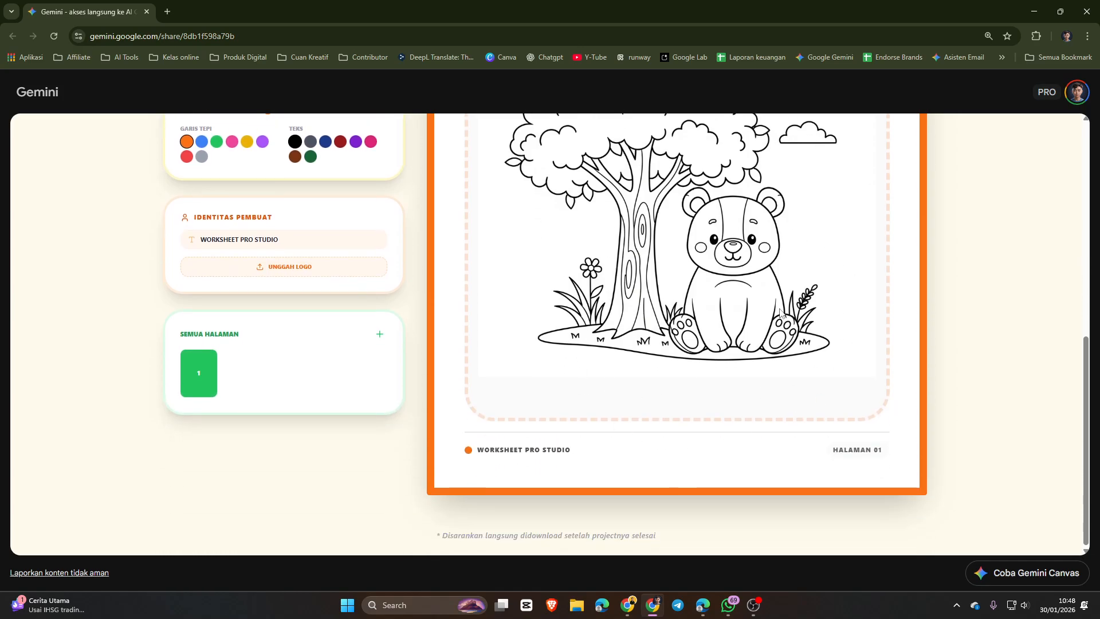
scroll(781, 312, up, 3)
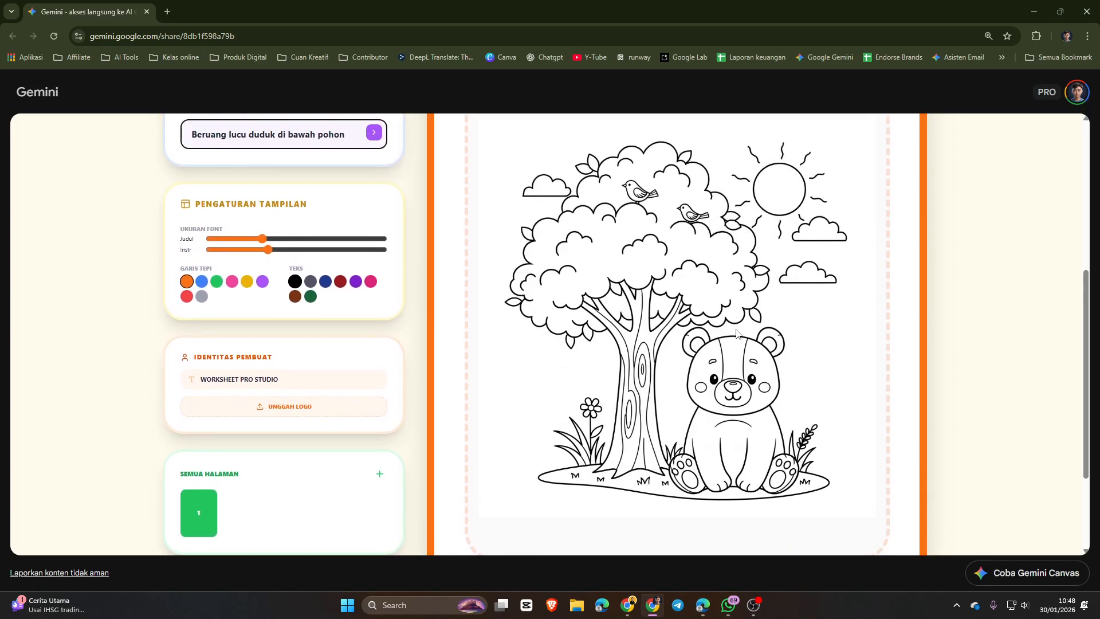
scroll(738, 332, up, 5)
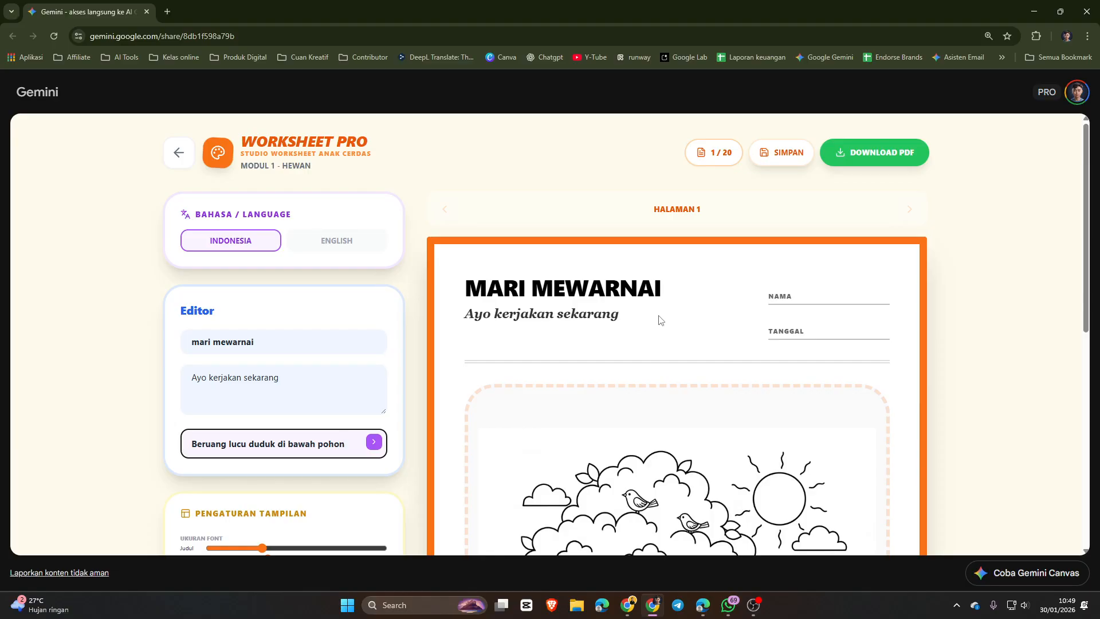
scroll(467, 371, down, 3)
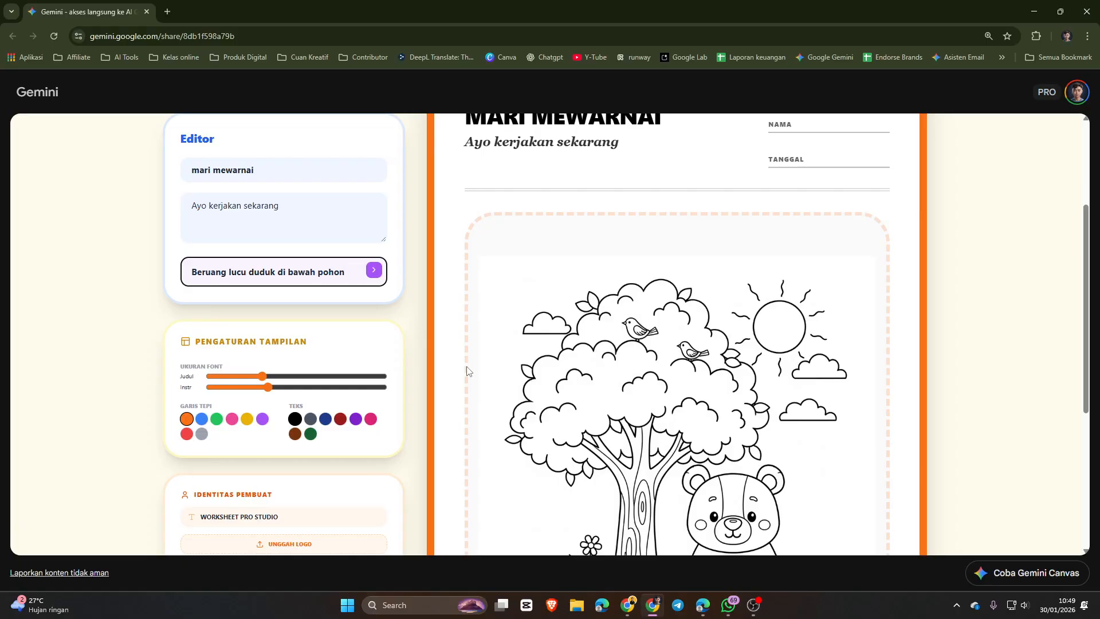
scroll(467, 371, down, 5)
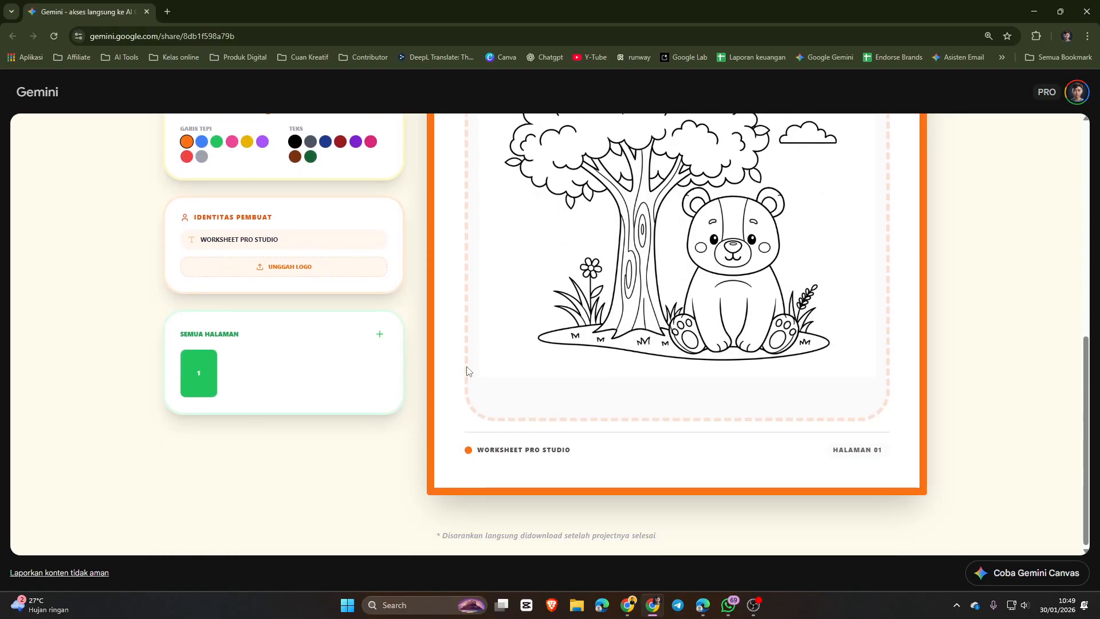
scroll(466, 370, up, 8)
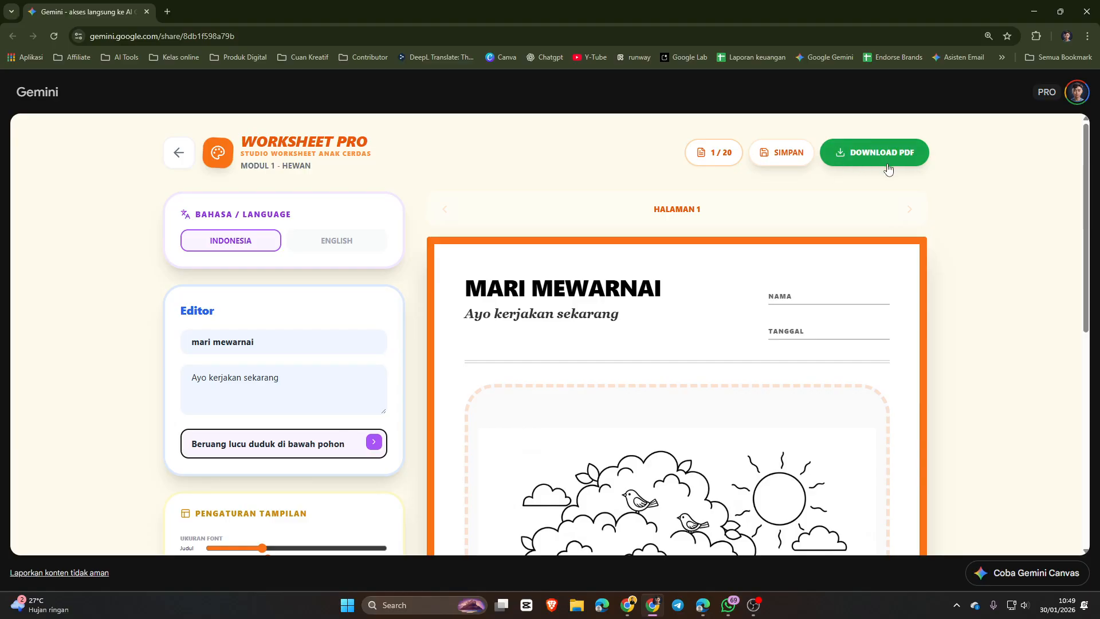
scroll(316, 376, down, 3)
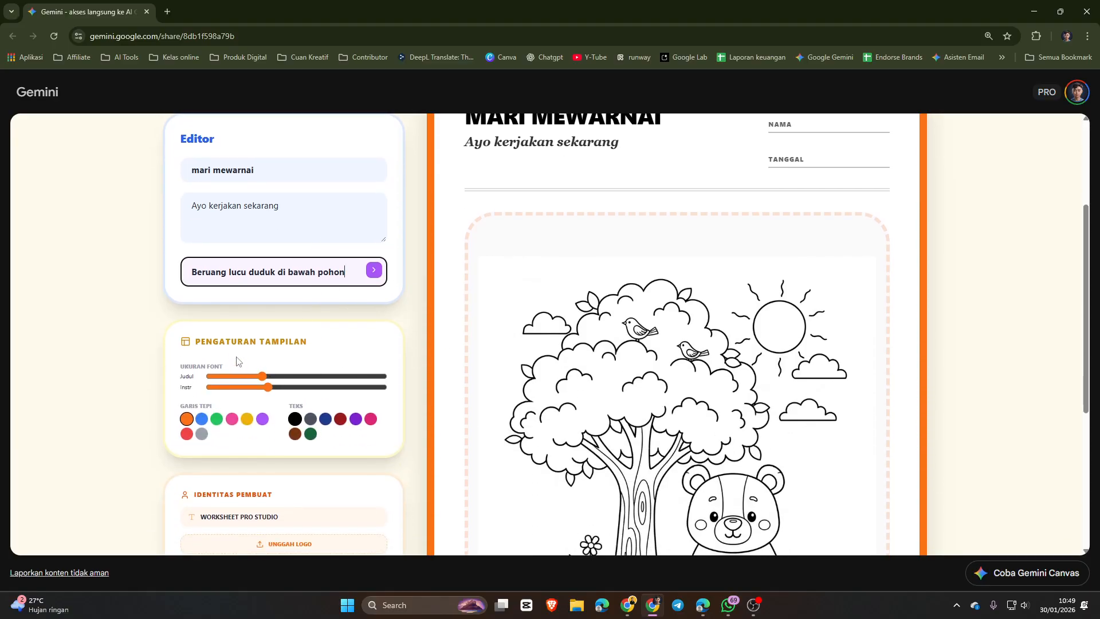
scroll(237, 360, down, 1)
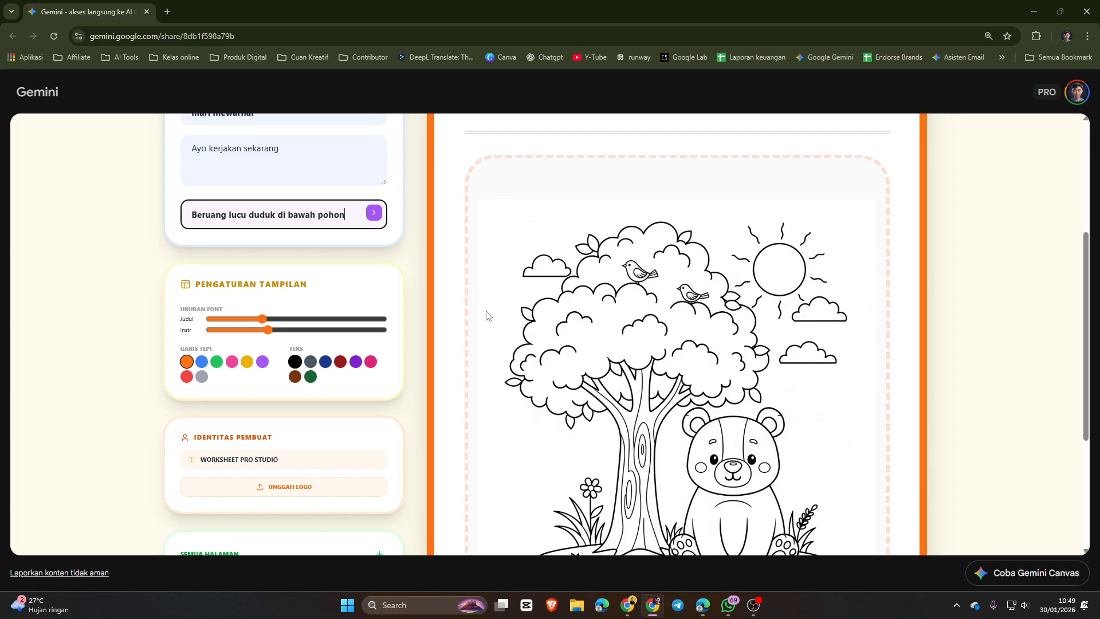
scroll(610, 323, down, 1)
scroll(610, 323, up, 2)
scroll(301, 299, up, 2)
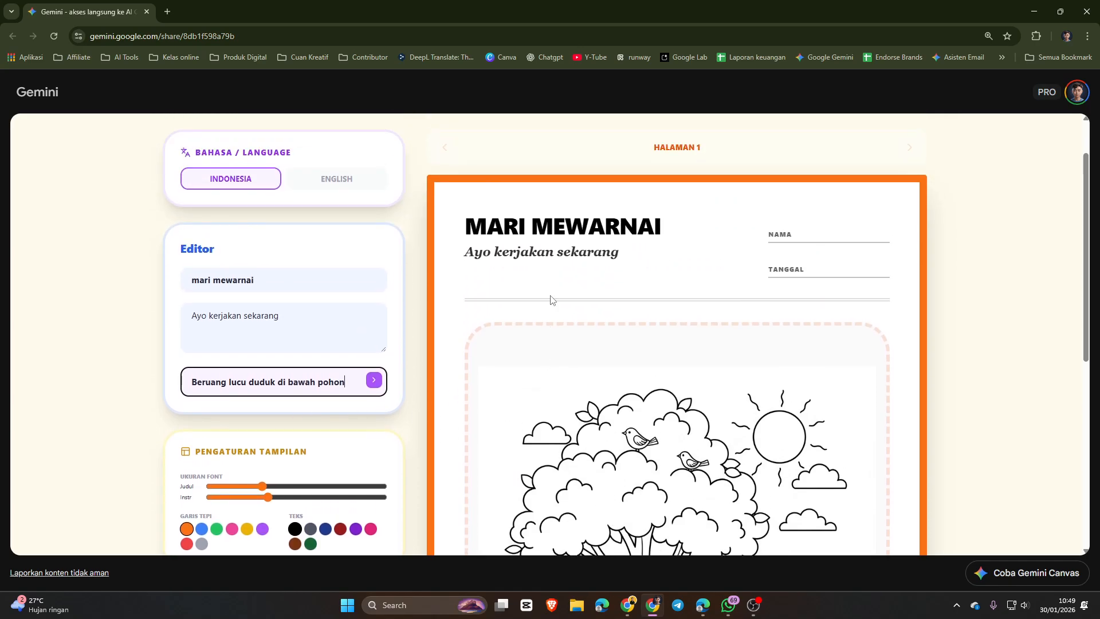
Step: Slightly enlarge the title font, try blue and green for the page border, and set the border colour to pink
scroll(275, 424, down, 1)
mouse_move(263, 434)
mouse_down()
mouse_move(296, 434)
mouse_move(253, 445)
mouse_move(290, 445)
mouse_move(268, 445)
mouse_up()
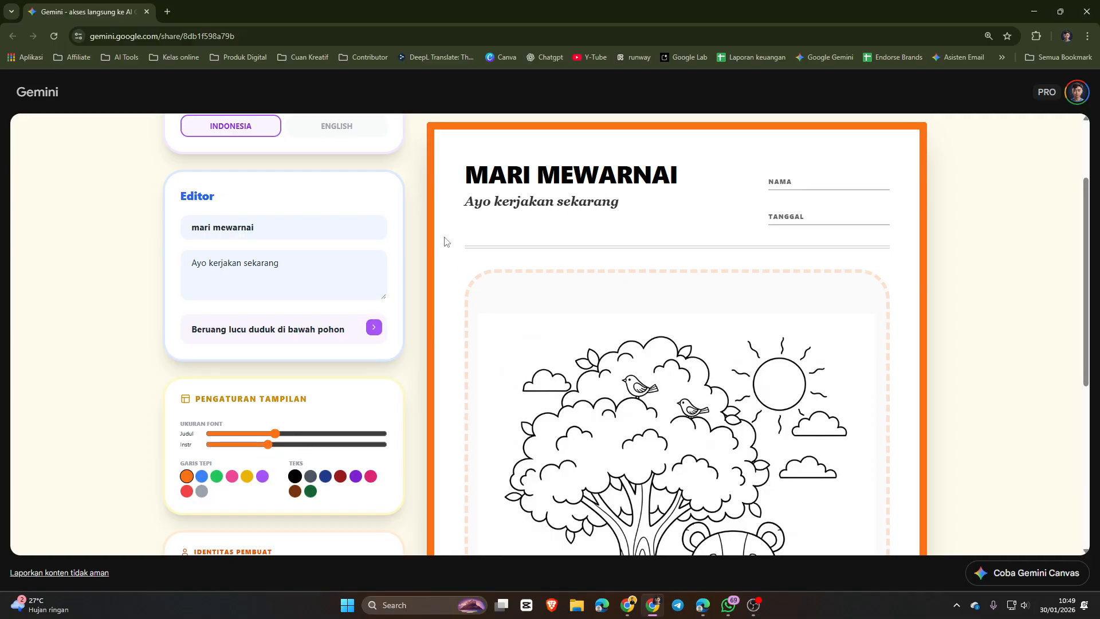
click(201, 478)
click(218, 477)
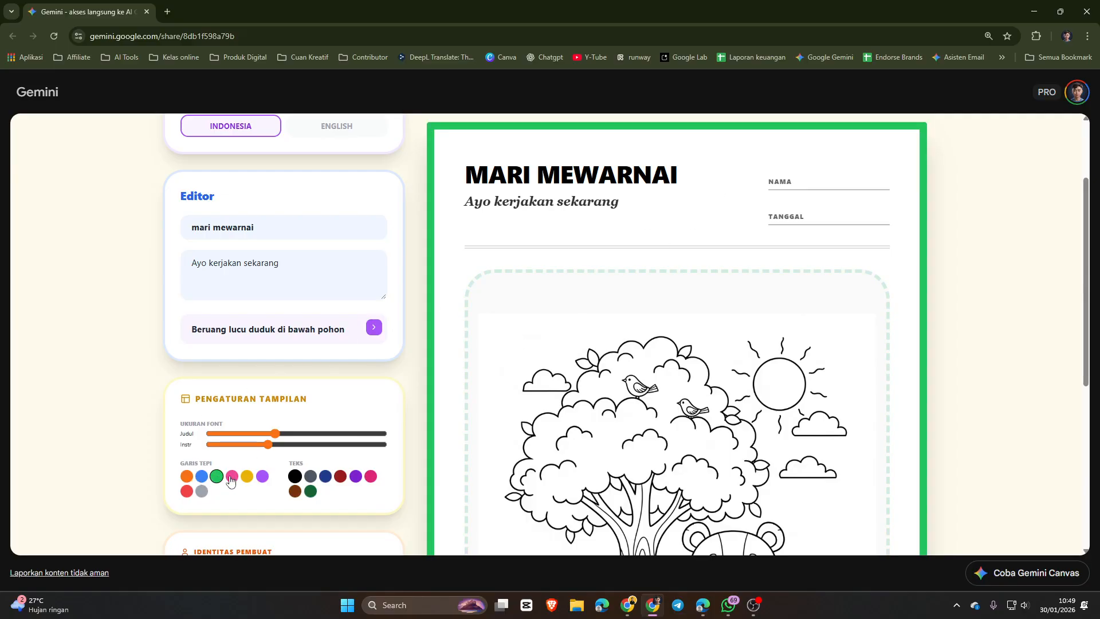
click(231, 477)
scroll(691, 373, down, 6)
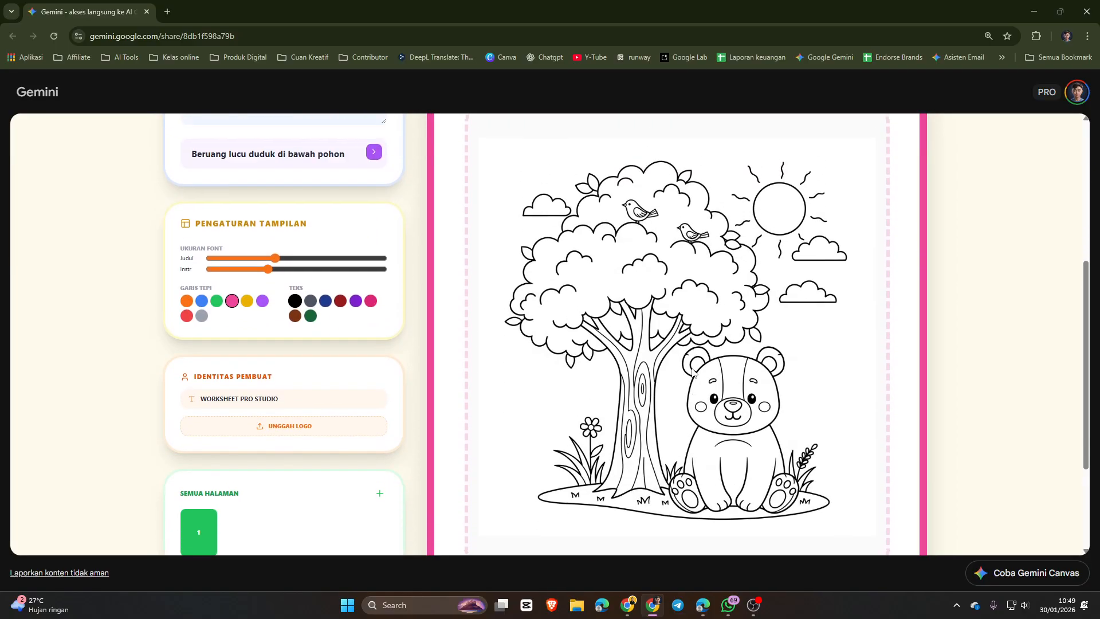
Step: Try dark red and pink as the worksheet's text colour and return it to black
scroll(687, 373, up, 6)
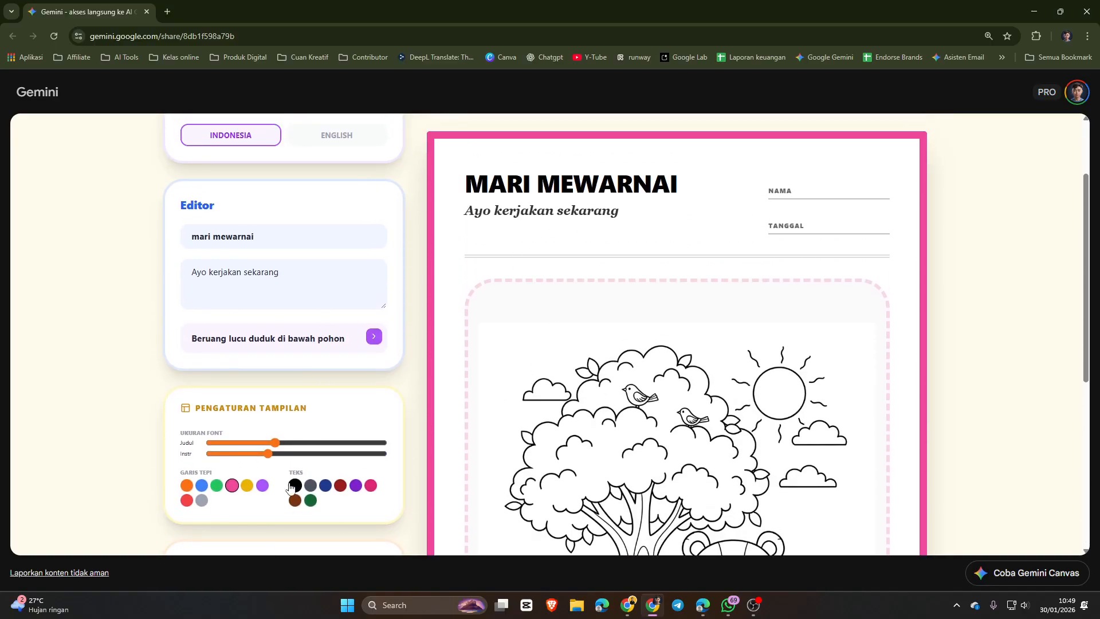
scroll(706, 408, down, 4)
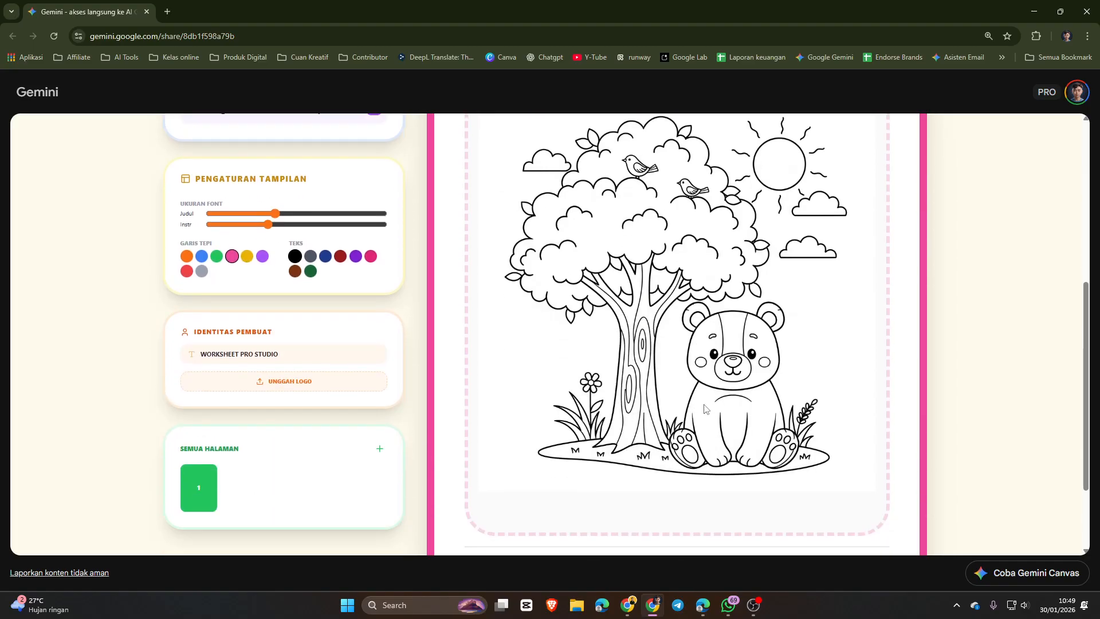
scroll(604, 235, up, 4)
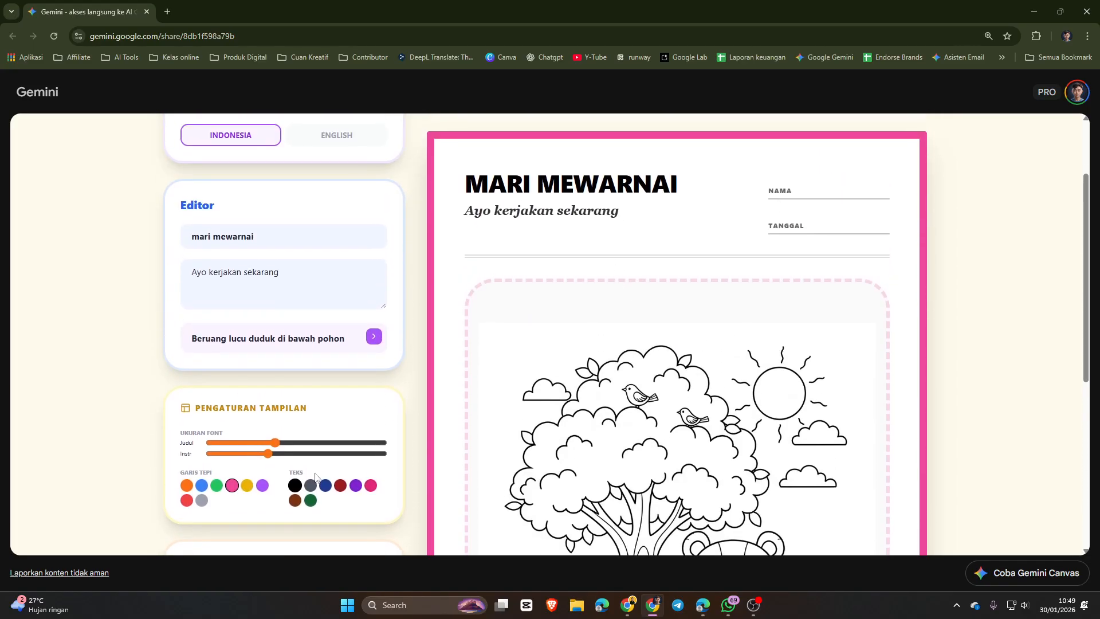
click(341, 487)
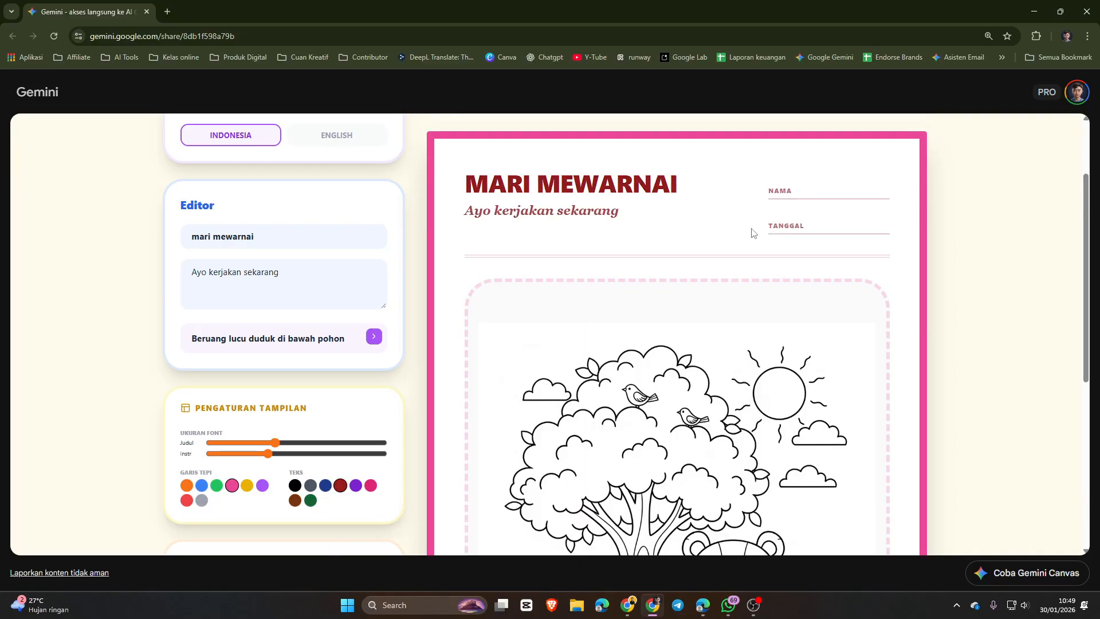
click(370, 487)
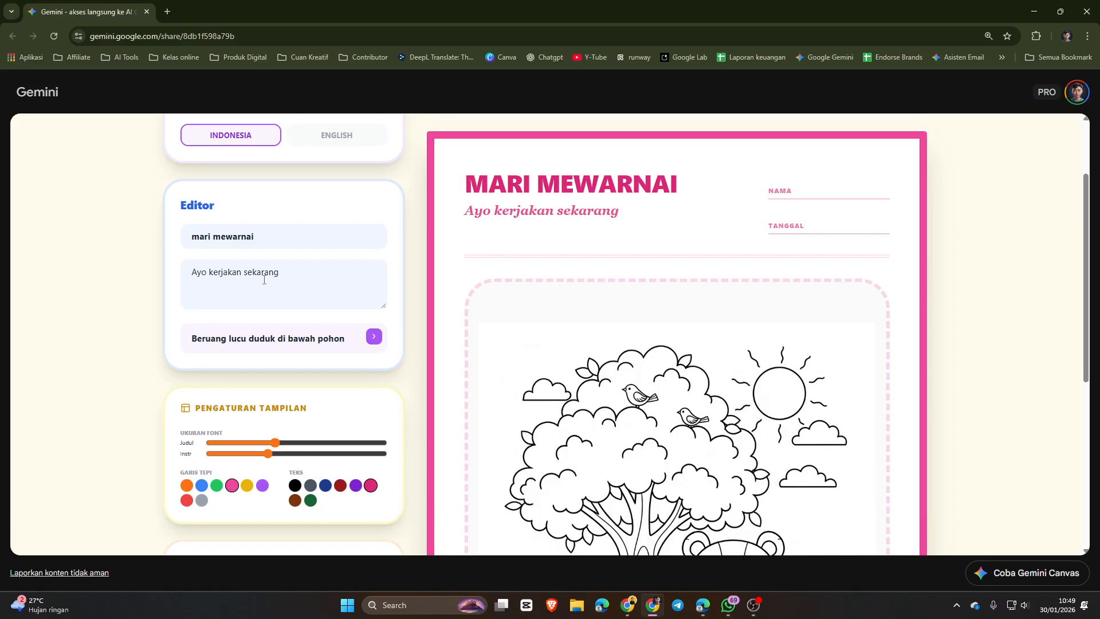
scroll(384, 396, down, 3)
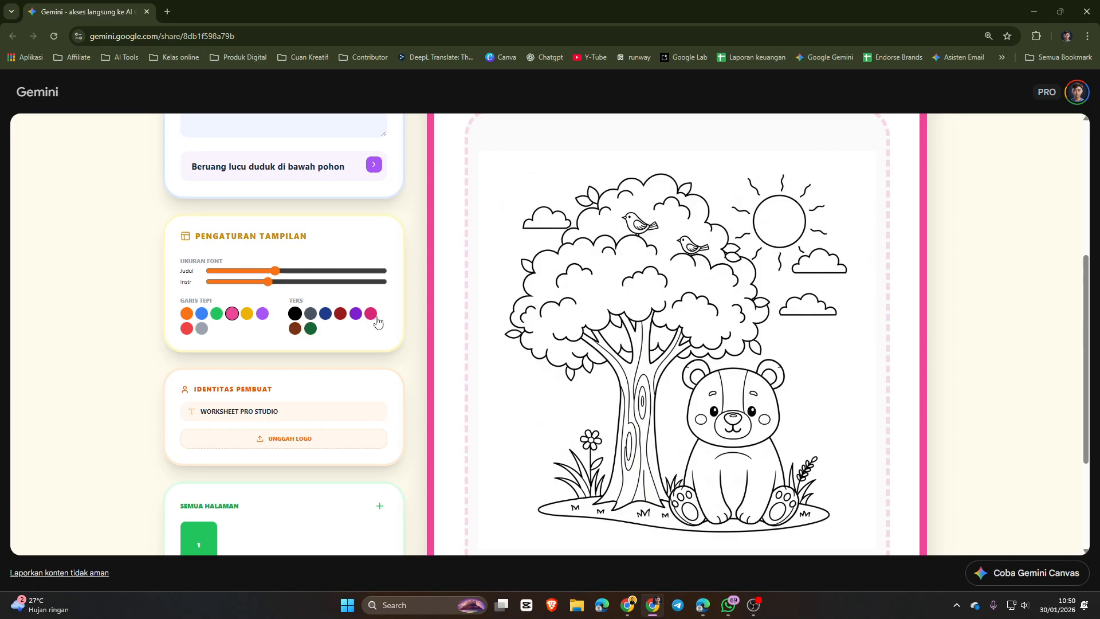
scroll(652, 293, up, 1)
scroll(652, 293, up, 3)
scroll(531, 369, down, 3)
scroll(541, 422, down, 3)
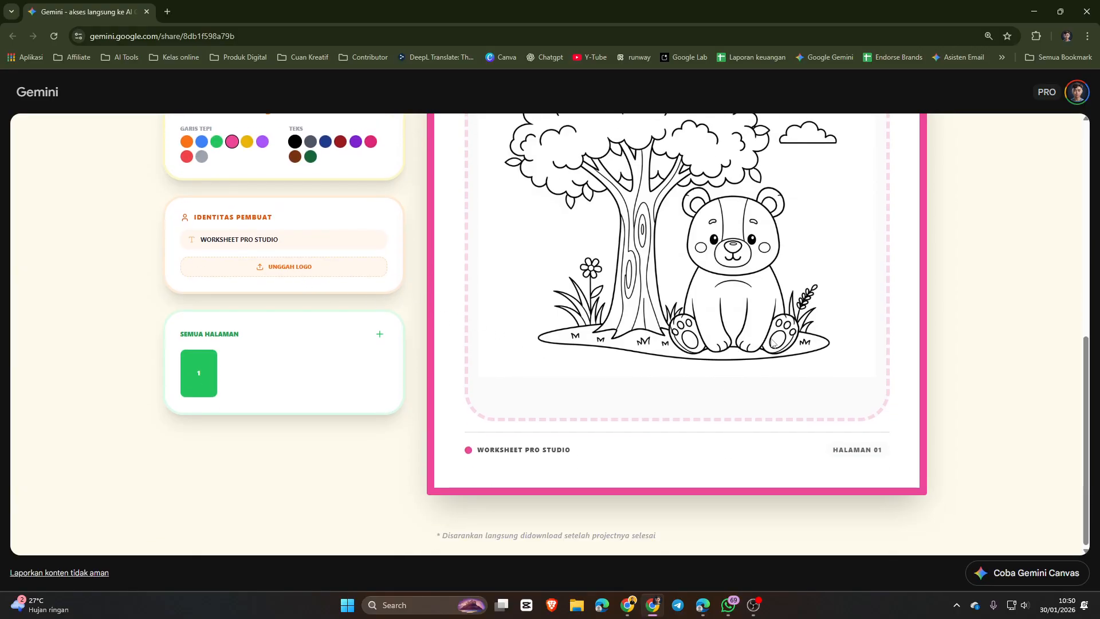
Step: Upload the image "logos-CBC-aCb7 (1)" from the Downloads folder as the creator logo
click(274, 269)
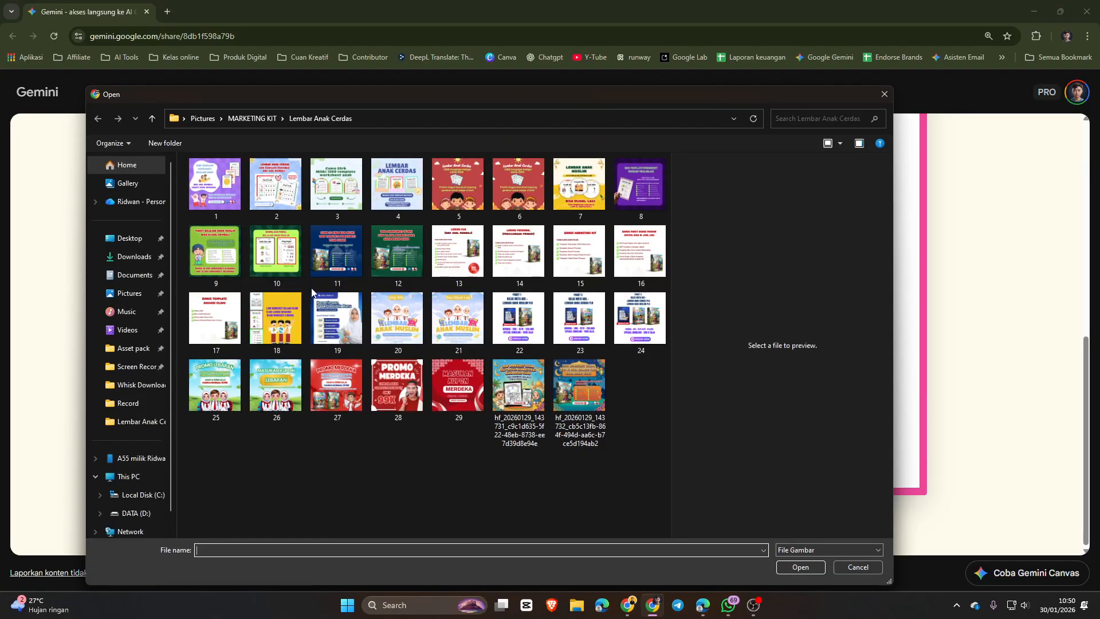
click(134, 257)
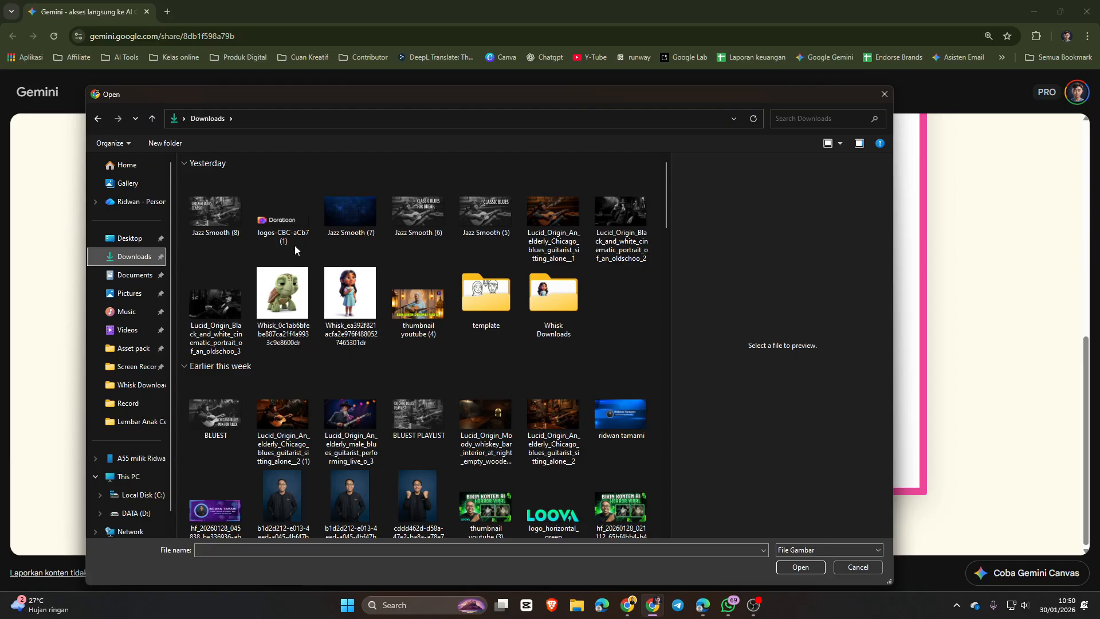
click(283, 220)
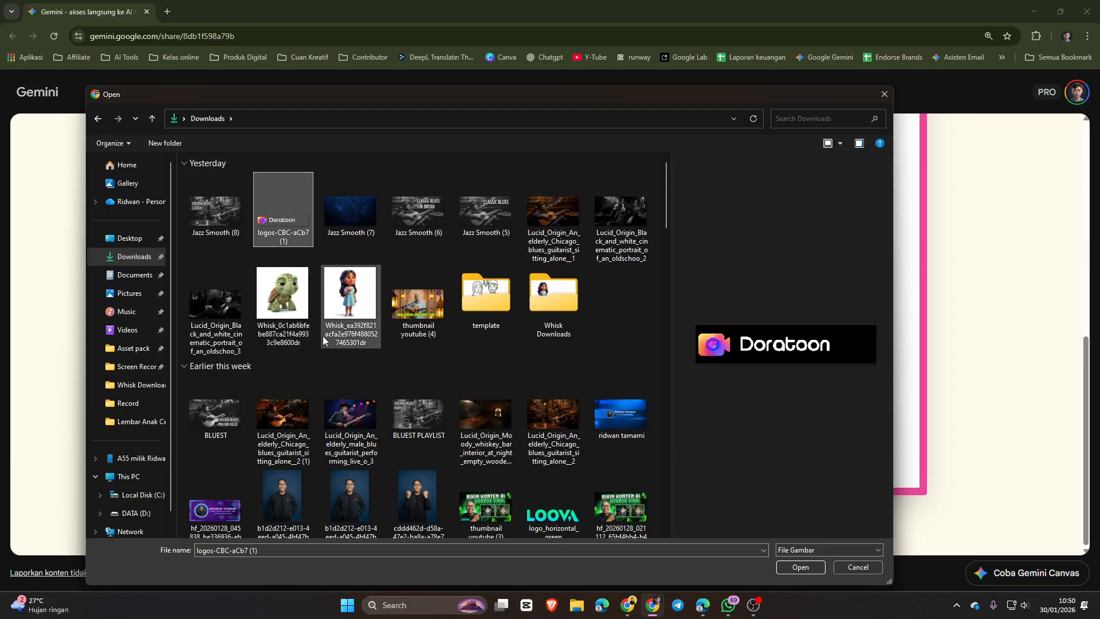
click(799, 567)
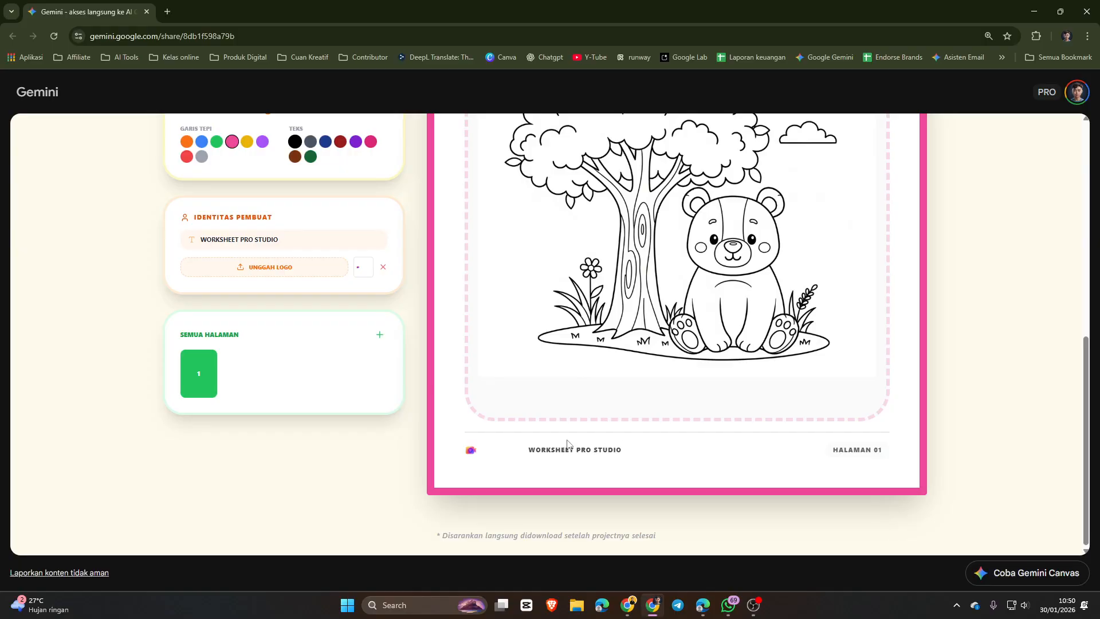
Step: Replace the creator name in the worksheet footer with "WORKSHEET ANAK CERDAS"
triple_click(323, 248)
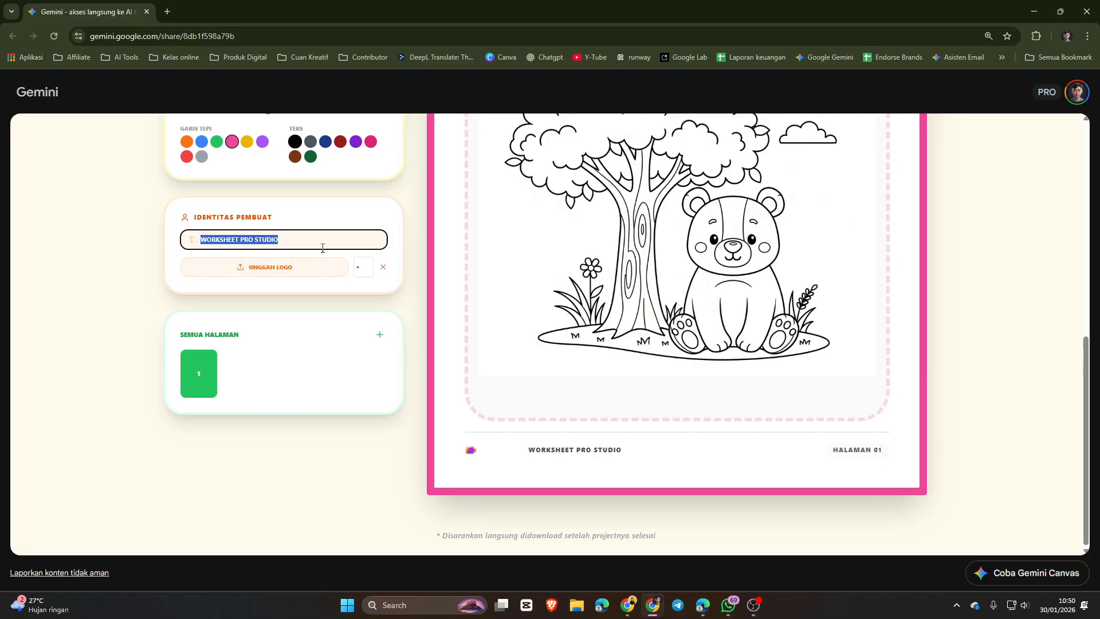
text(WORKS)
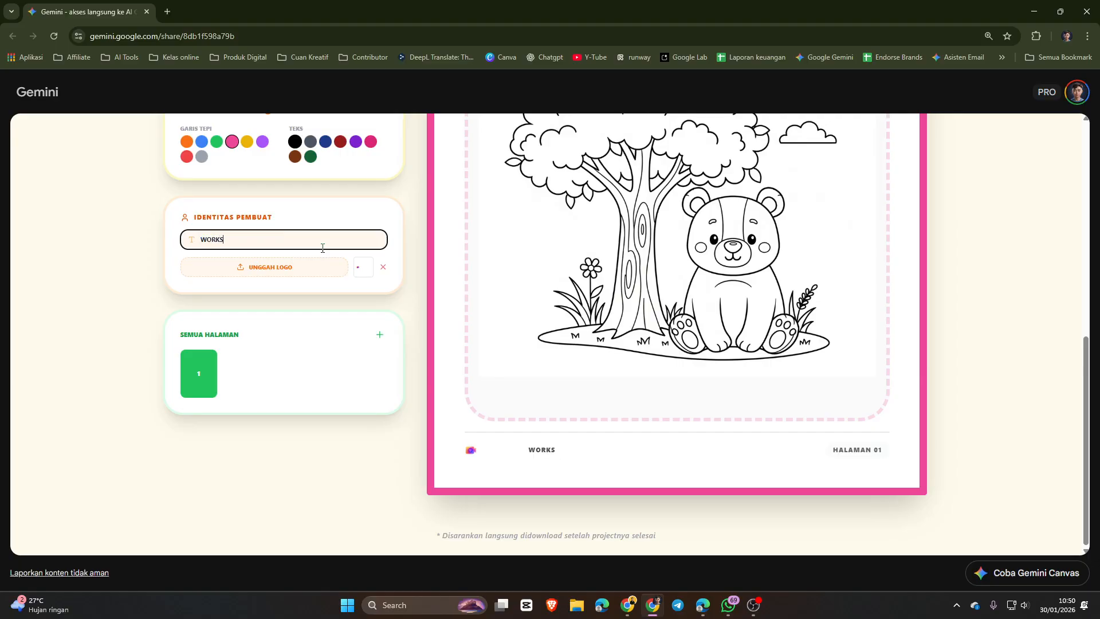
text(HEET ANAK CERDAS)
scroll(481, 401, up, 5)
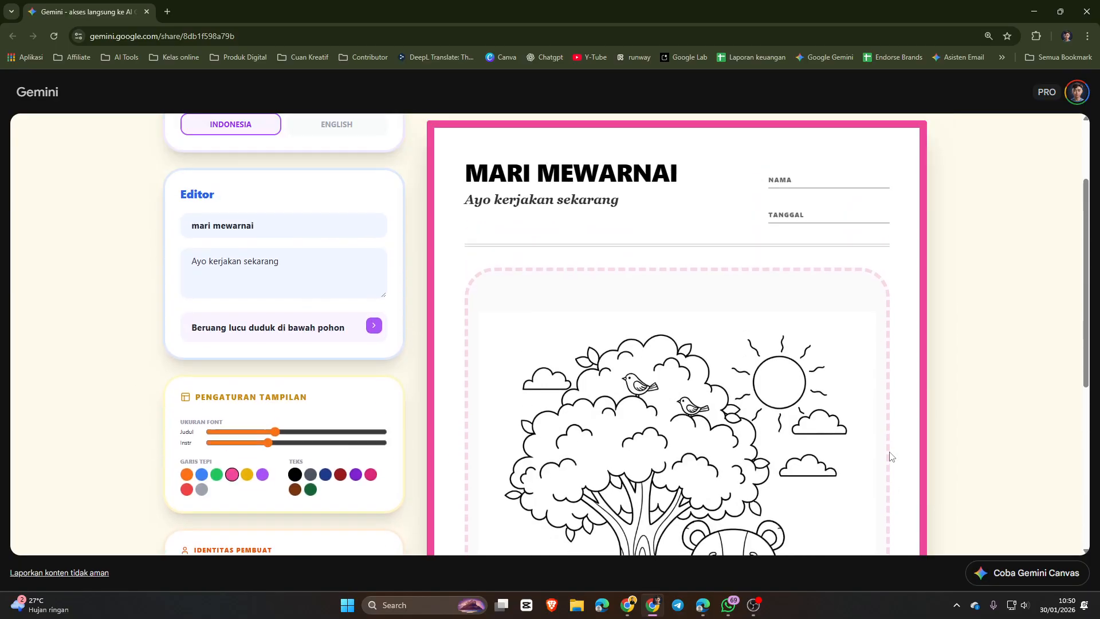
scroll(513, 419, down, 3)
scroll(514, 418, down, 3)
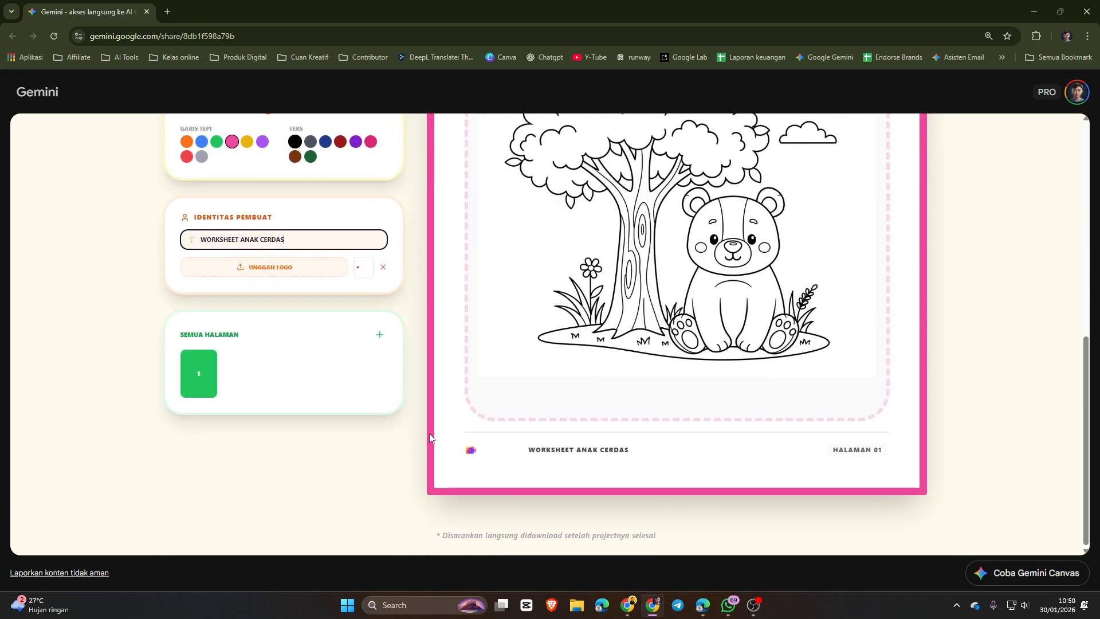
Step: Add a second worksheet page, view the first page briefly, and return to page 2
click(379, 341)
scroll(739, 298, up, 3)
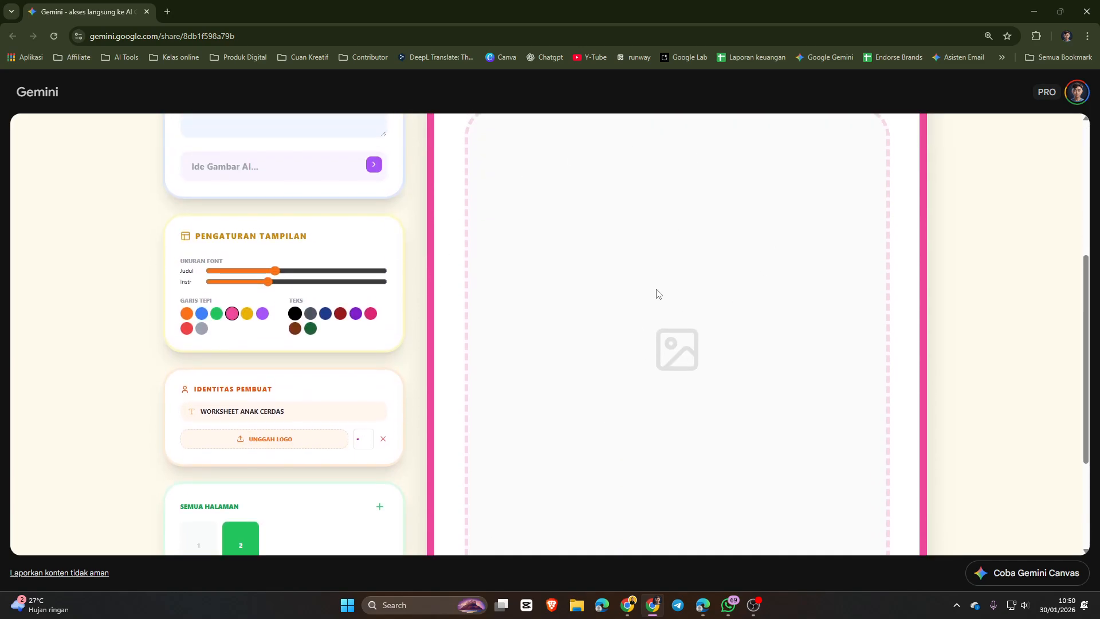
scroll(383, 401, down, 1)
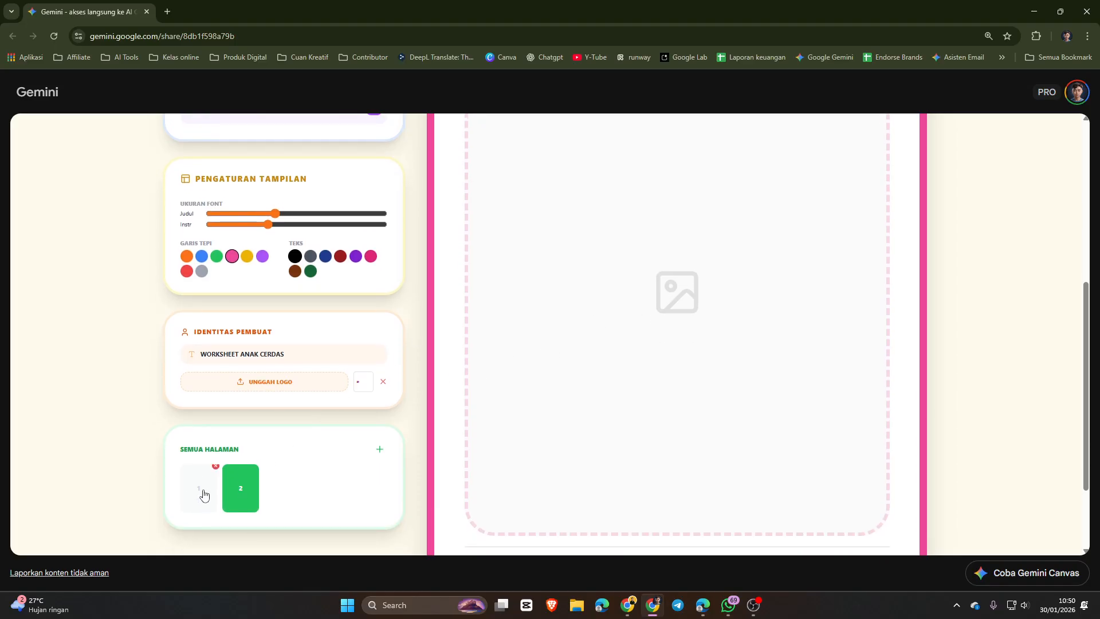
click(204, 494)
click(246, 490)
Step: Generate the coloring picture on page 2 from the image prompt "KELINCI MEMAKAN WORTEL" and check the page
scroll(310, 438, up, 3)
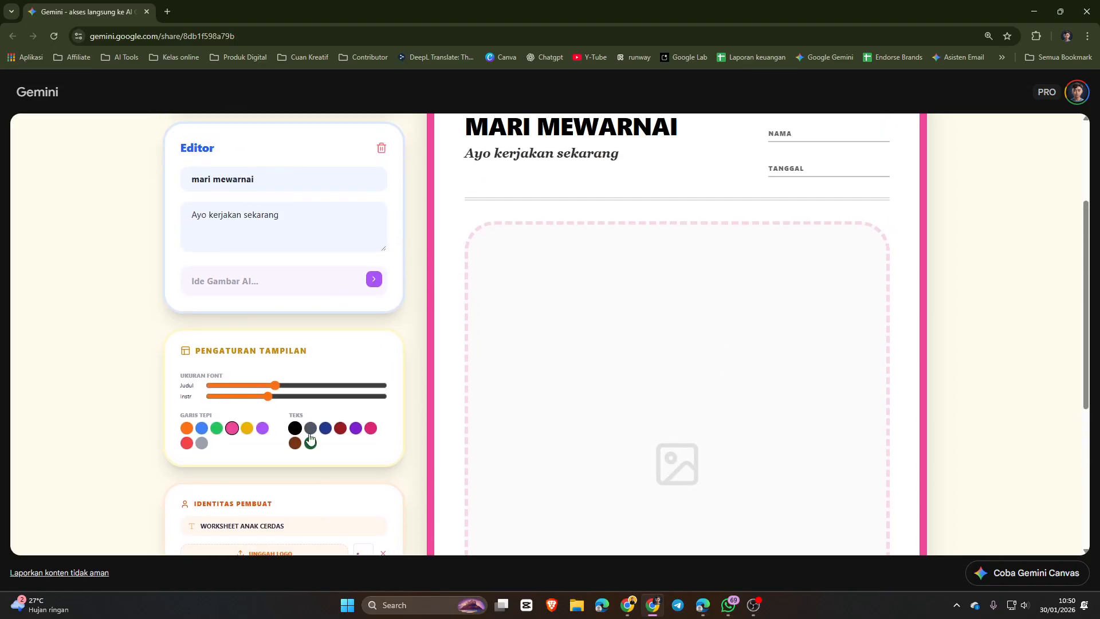
scroll(304, 430, up, 3)
click(243, 452)
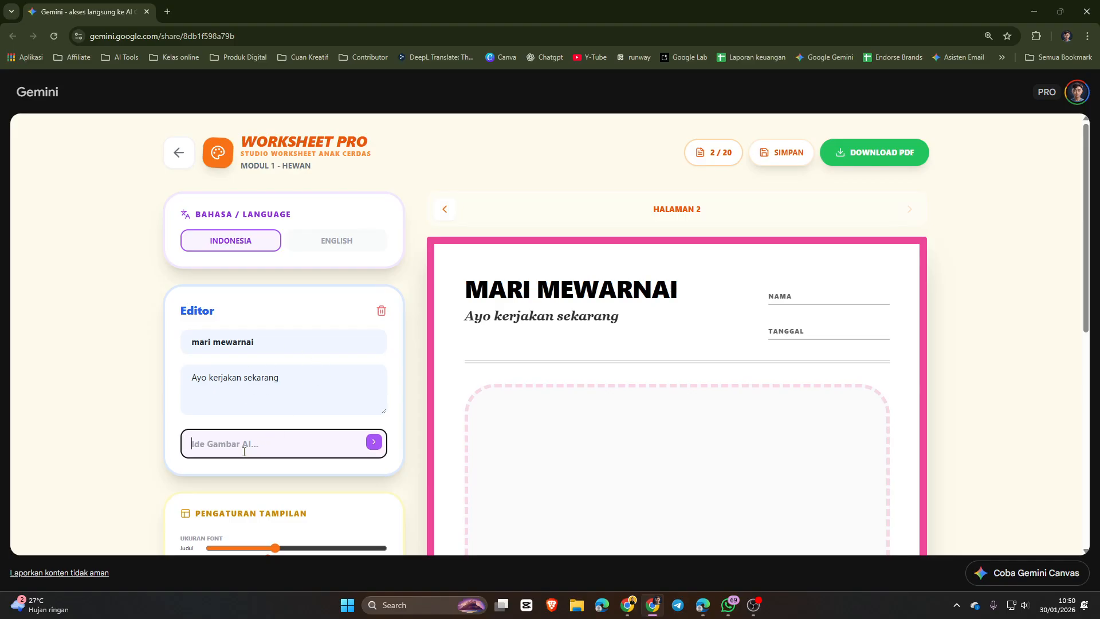
text(KELINCI MEMAKAN WO)
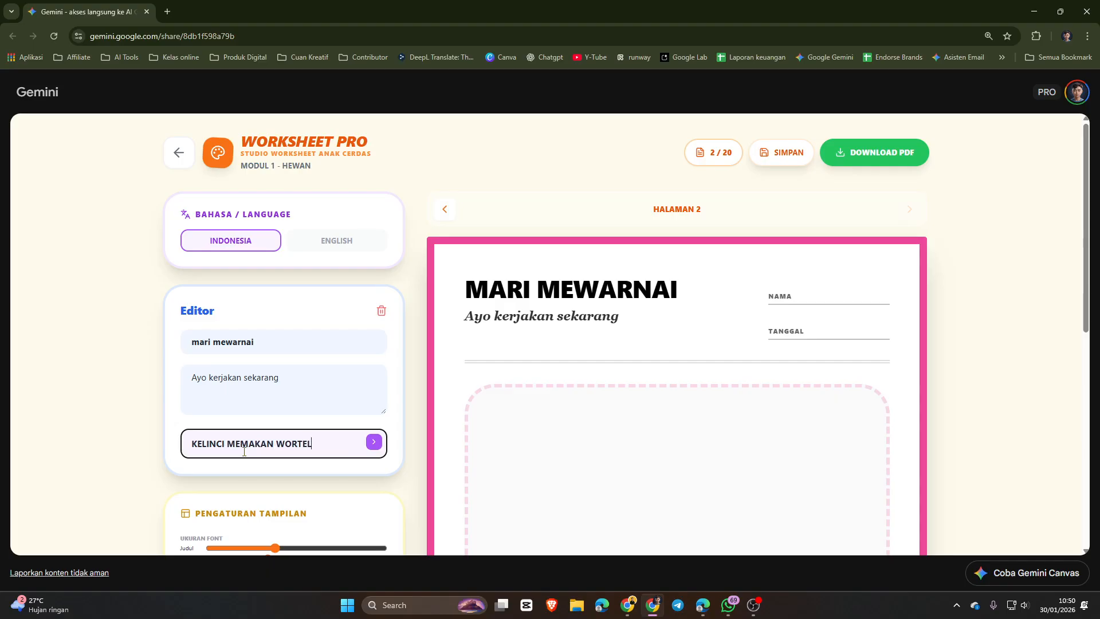
text(RTEL)
key(Return)
scroll(609, 327, down, 8)
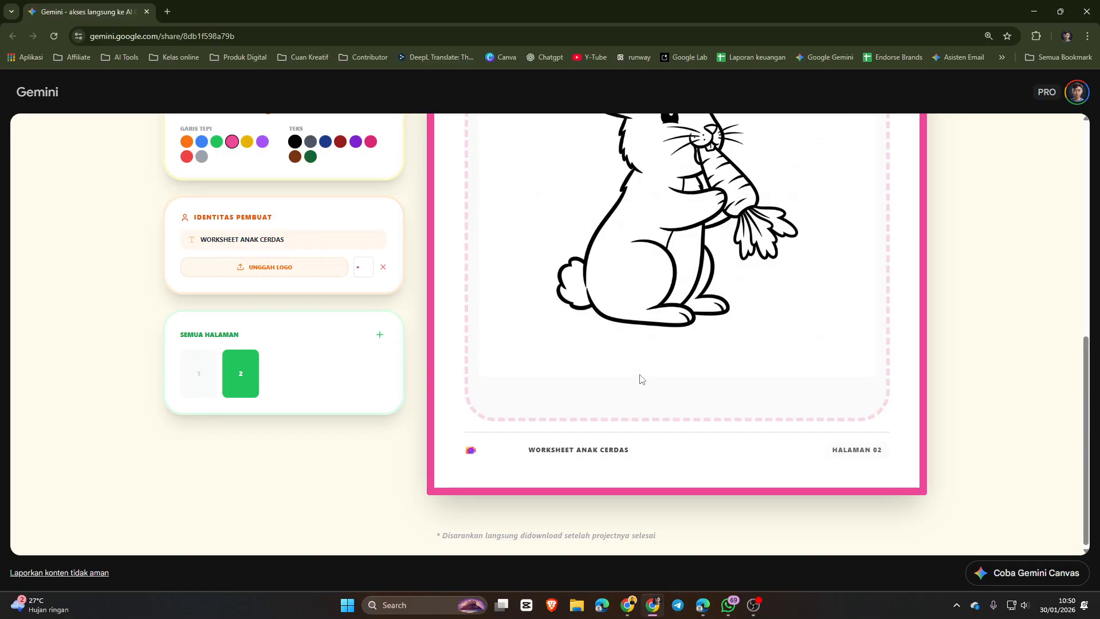
scroll(788, 328, up, 4)
scroll(619, 224, up, 3)
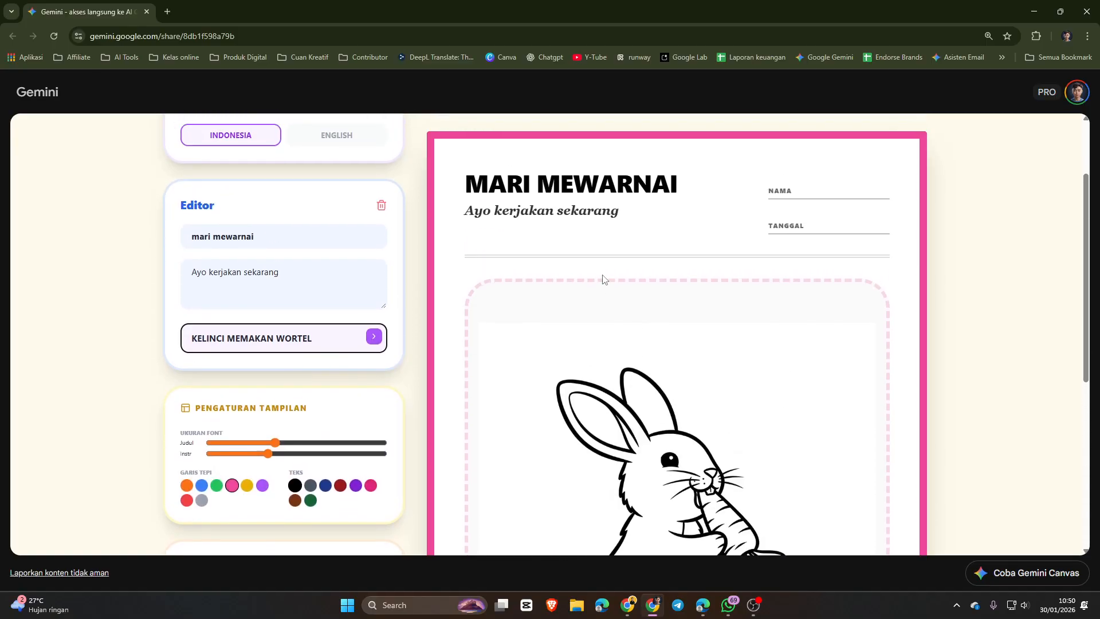
scroll(604, 277, down, 3)
scroll(660, 397, down, 3)
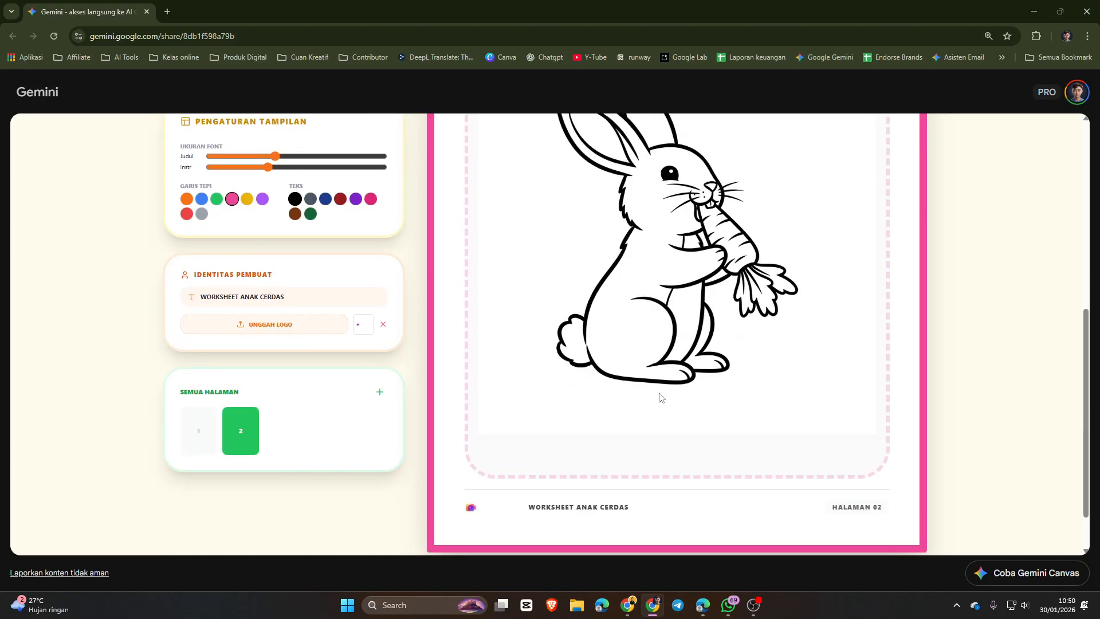
Step: Add a third page and generate its coloring picture from the prompt "KUCING LUCU YANG SEDANG MENGEJAR KUPU-LUPU"
click(381, 395)
scroll(249, 395, up, 5)
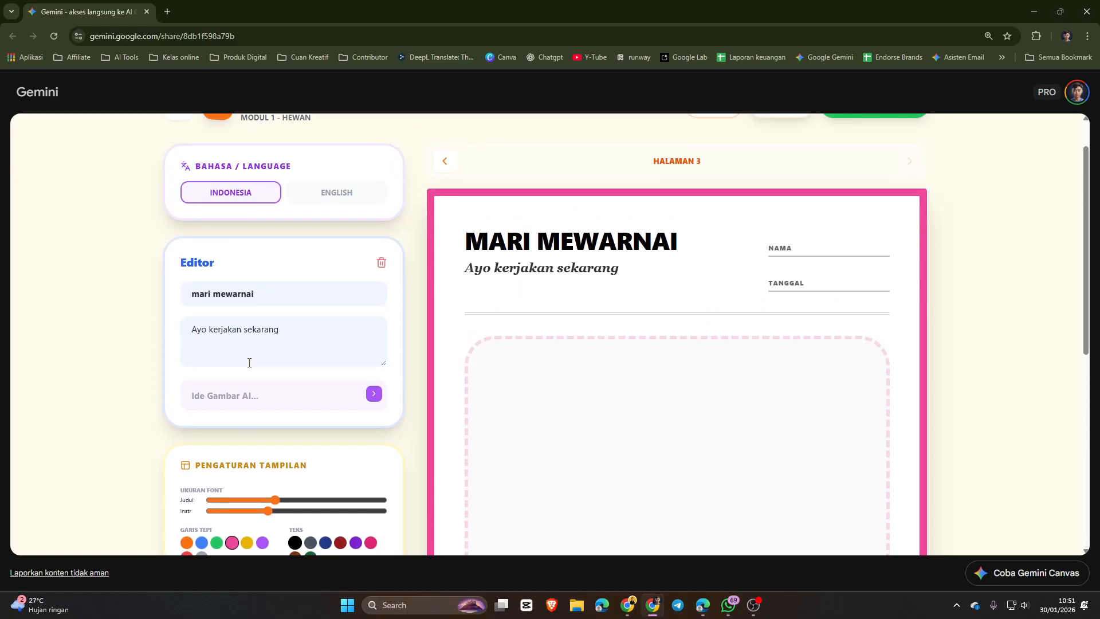
click(249, 395)
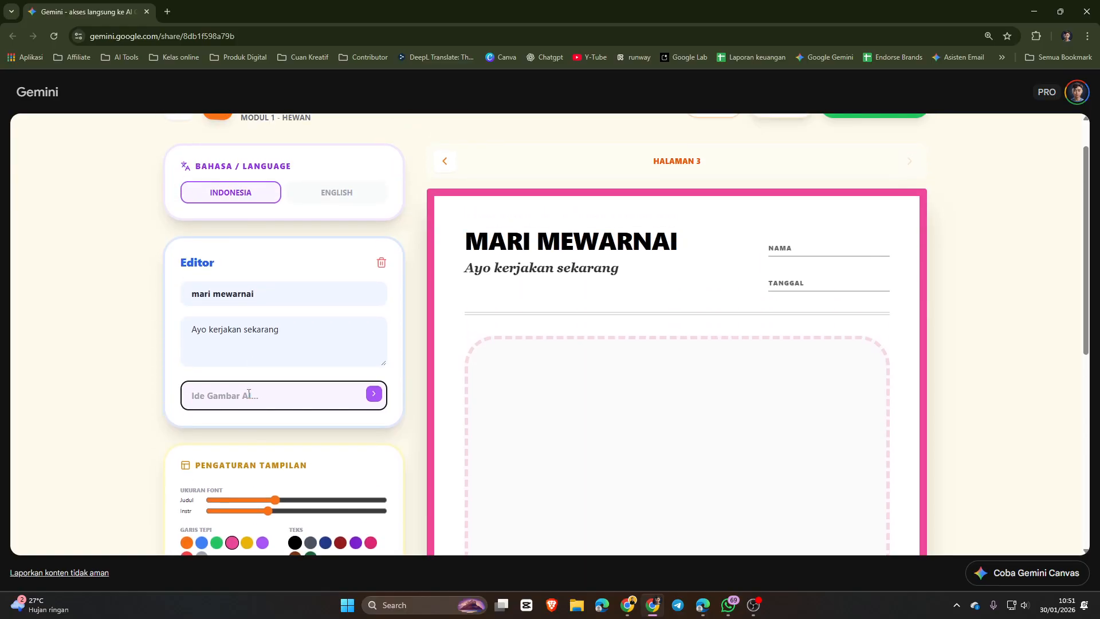
text(KUCING LUCU YANG SEDANG)
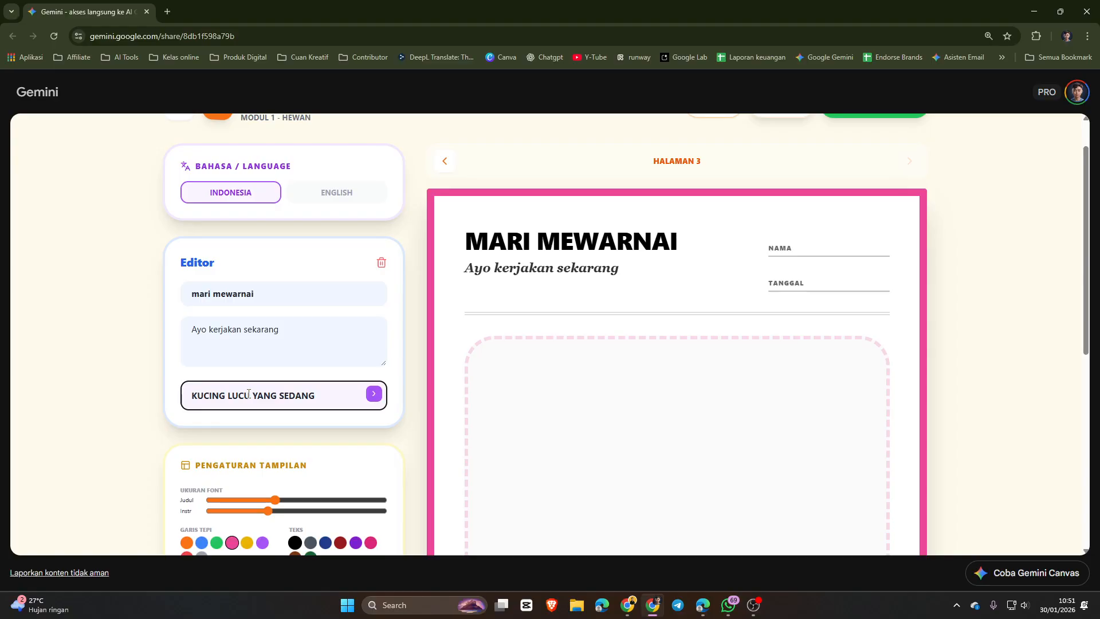
text(MENGEJAR KUP)
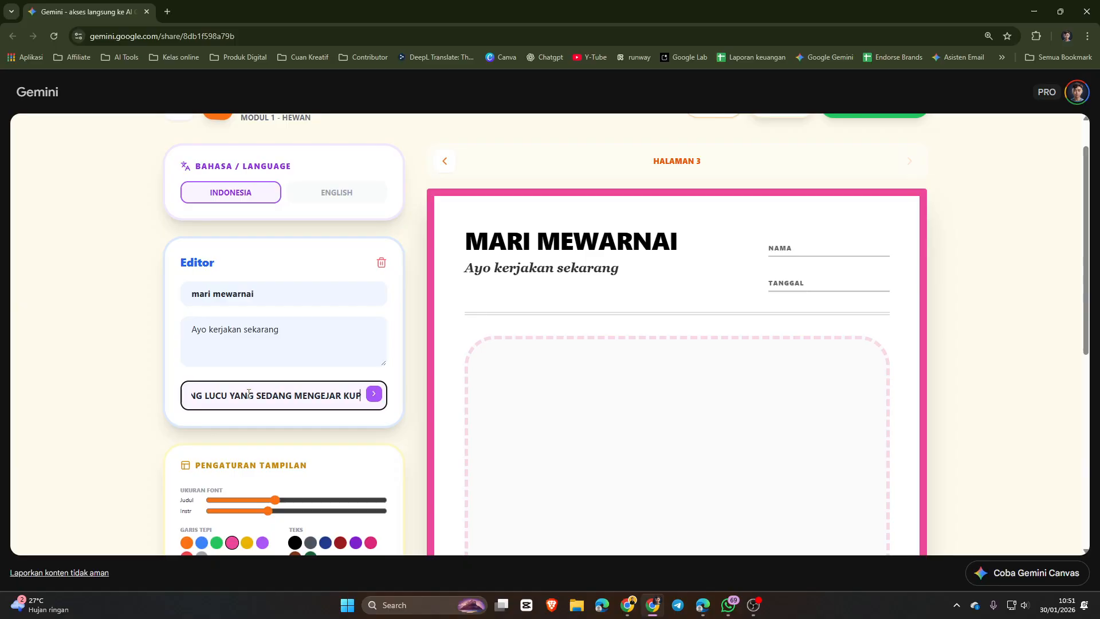
text(U-LUPU)
key(Return)
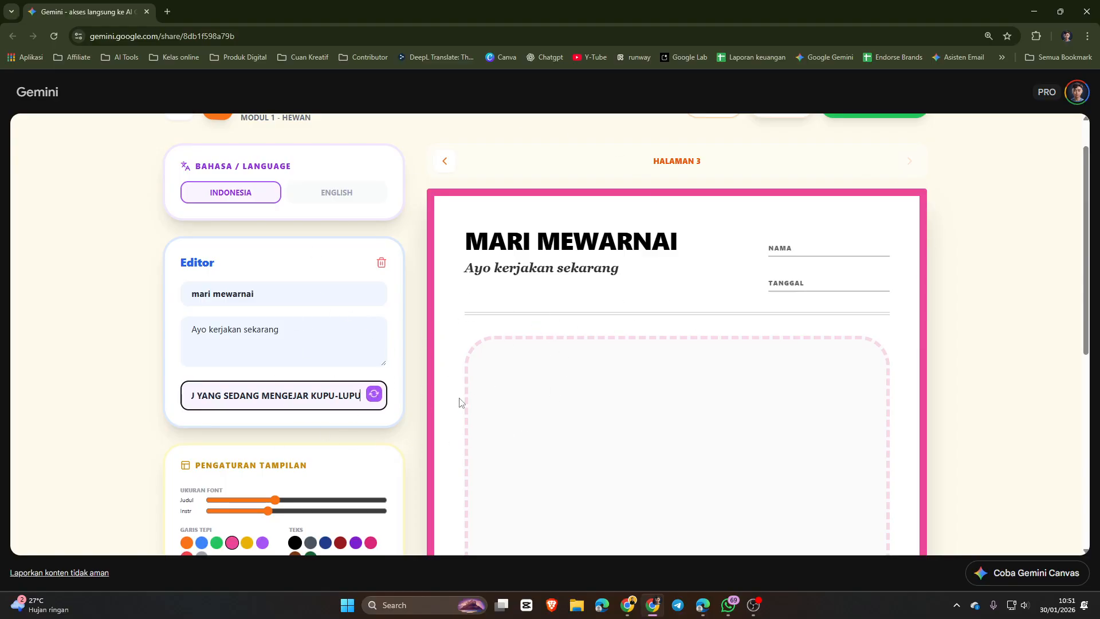
scroll(737, 444, down, 3)
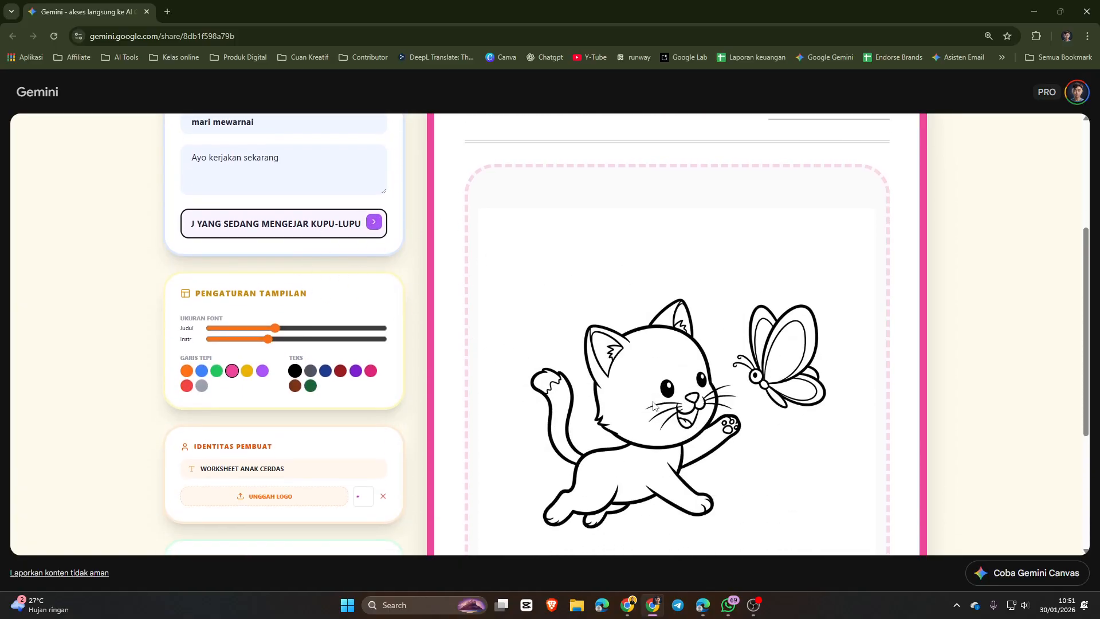
scroll(655, 406, down, 2)
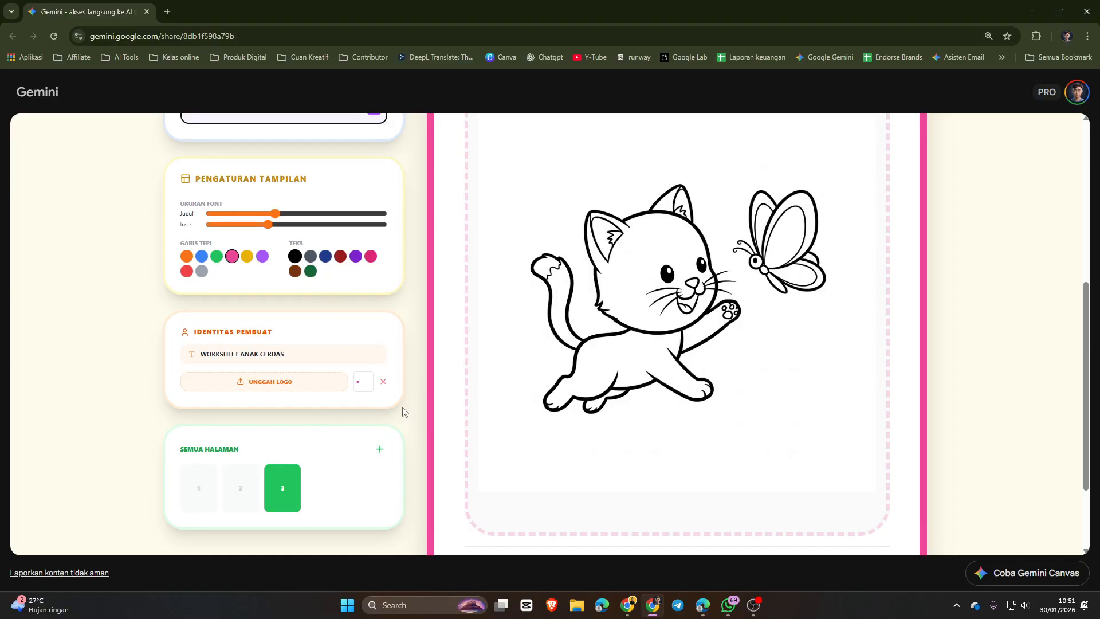
Step: Delete the third page with the cat picture from the worksheet
mouse_move(303, 471)
click(301, 468)
scroll(574, 363, up, 6)
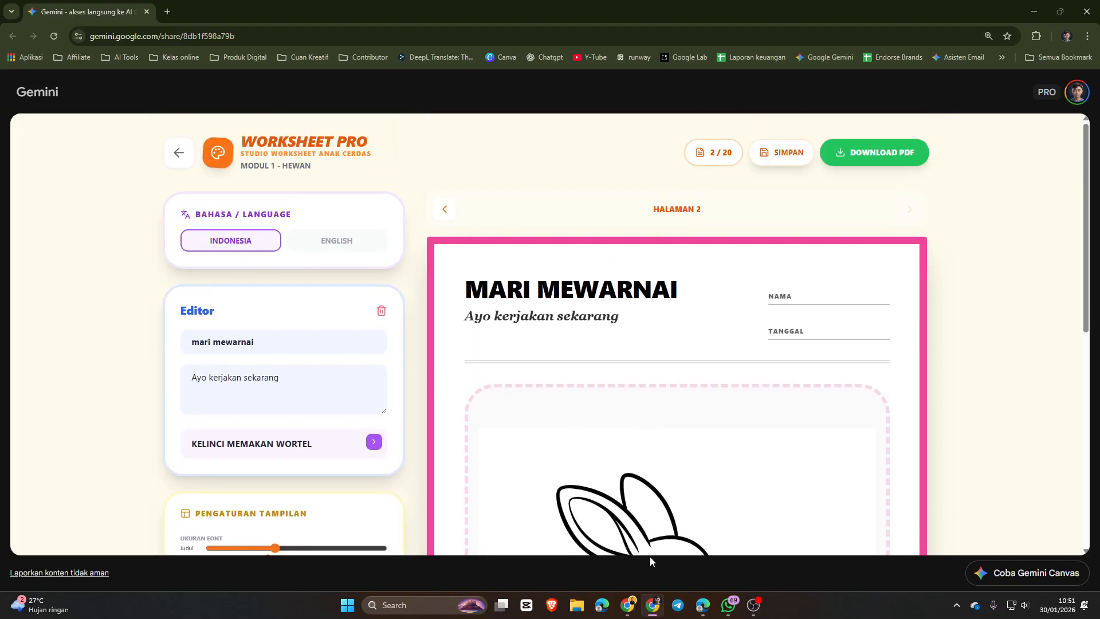
Step: Download the worksheet as the PDF "MODUL_1_-_HEWAN" into the Downloads folder
click(901, 157)
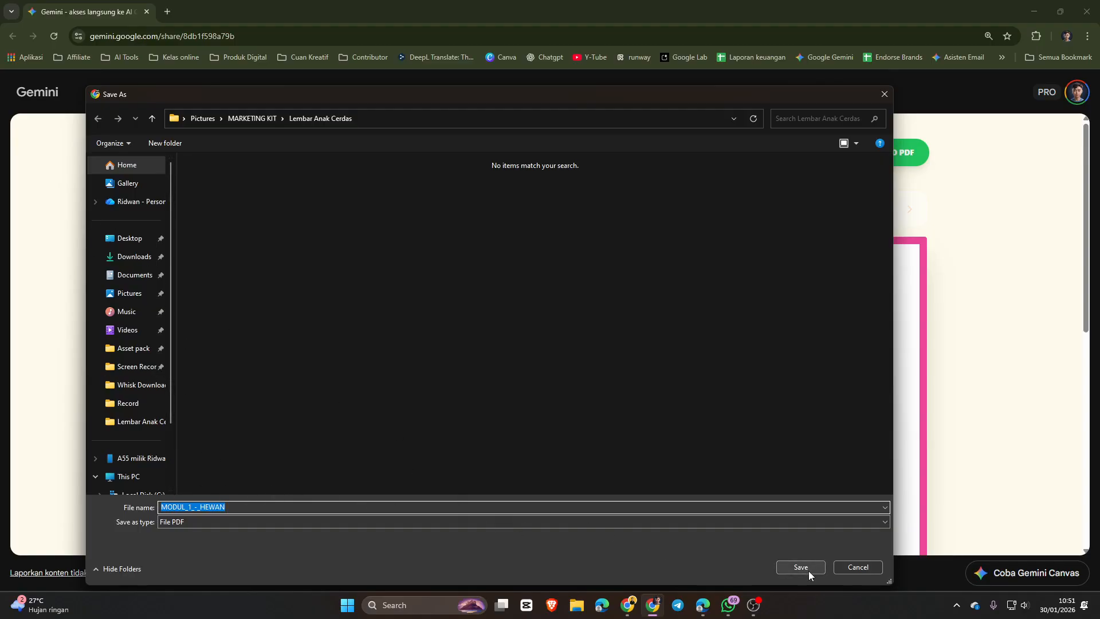
click(134, 256)
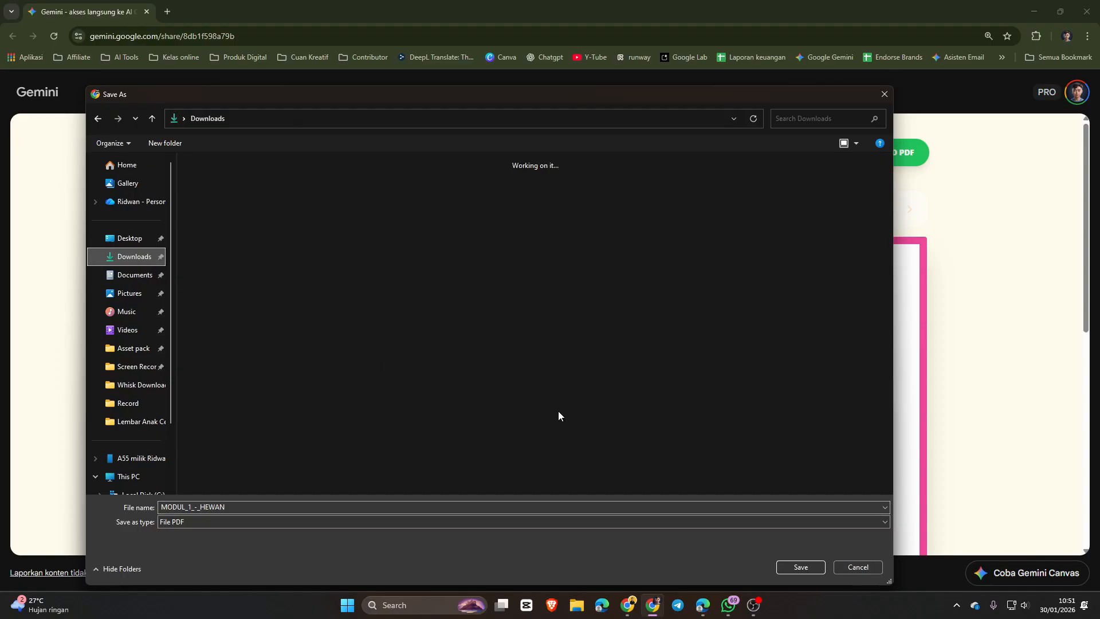
click(800, 569)
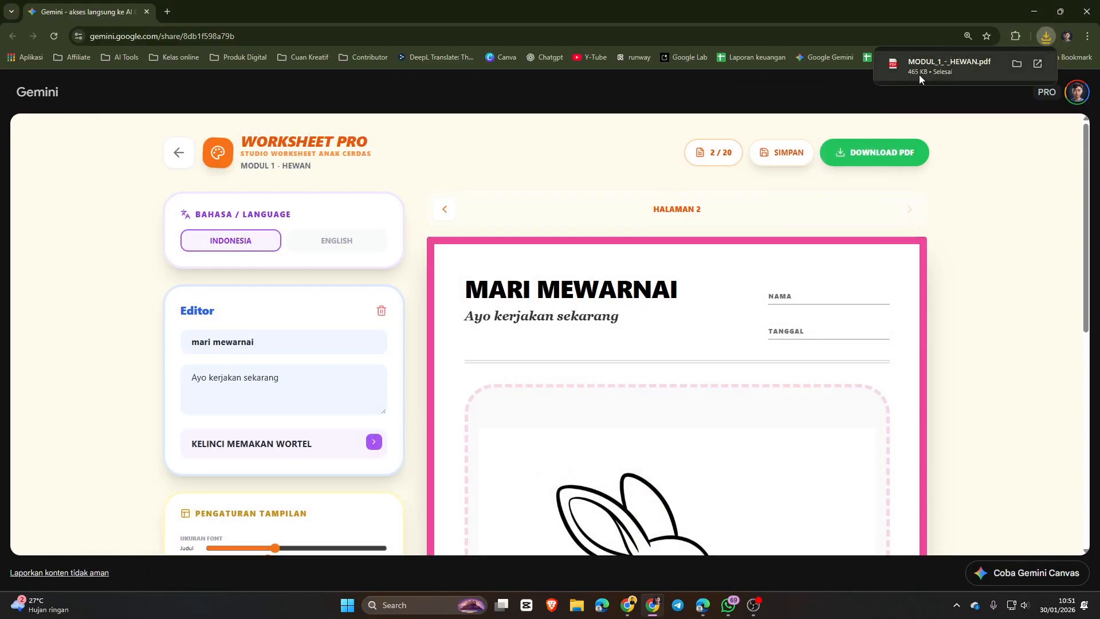
Step: Open the downloaded "MODUL_1_-_HEWAN.pdf" and review the coloring pictures, headings and footers on both pages
click(919, 74)
scroll(567, 286, down, 12)
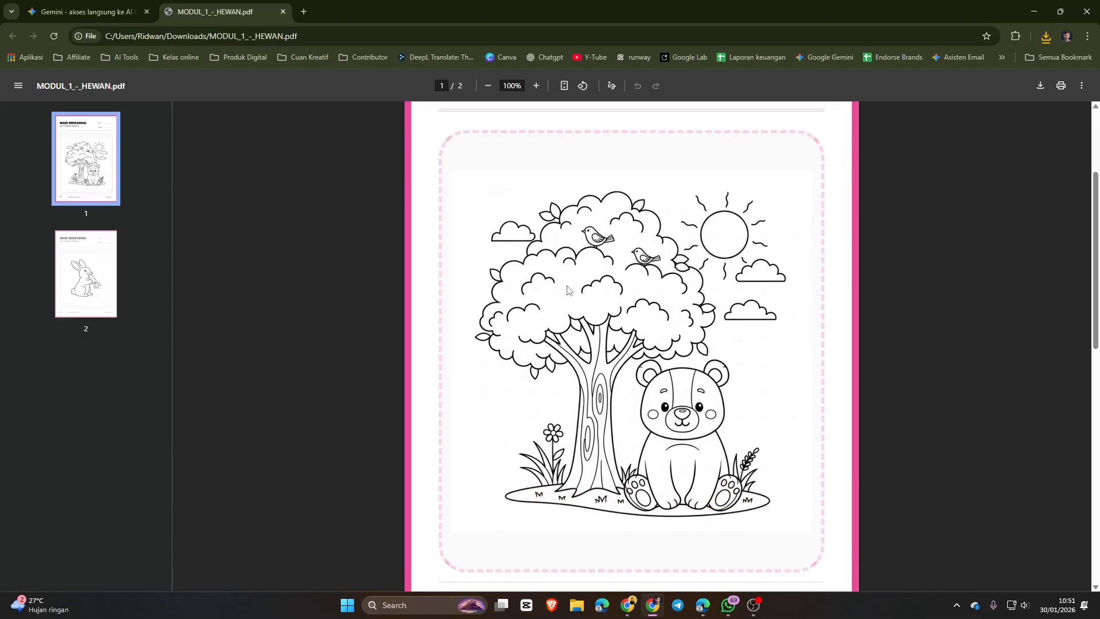
scroll(567, 301, down, 1)
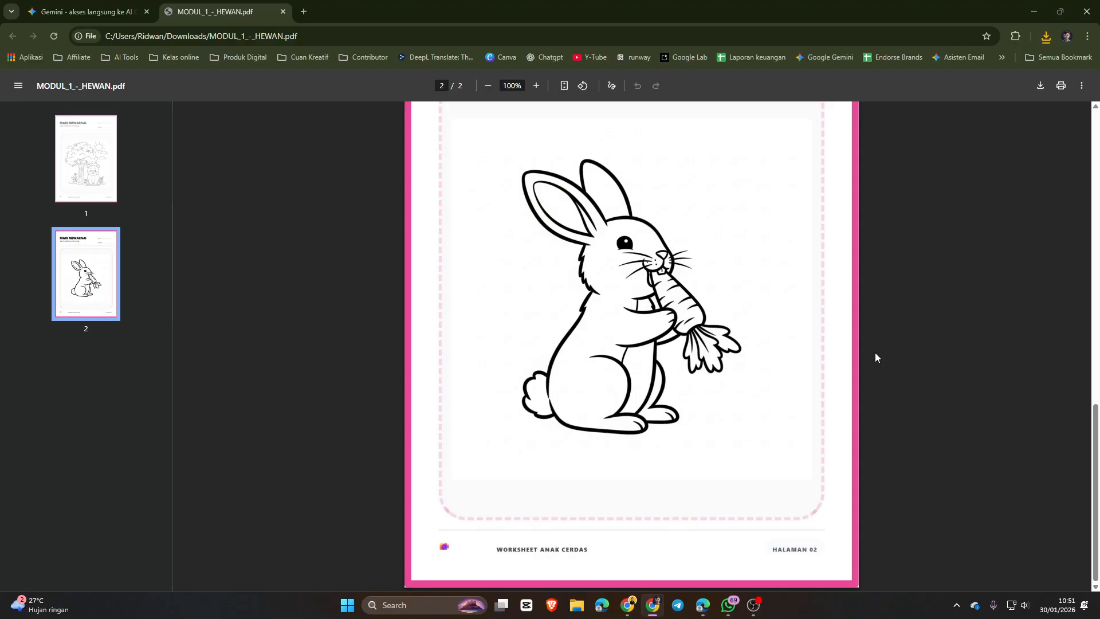
scroll(874, 357, up, 14)
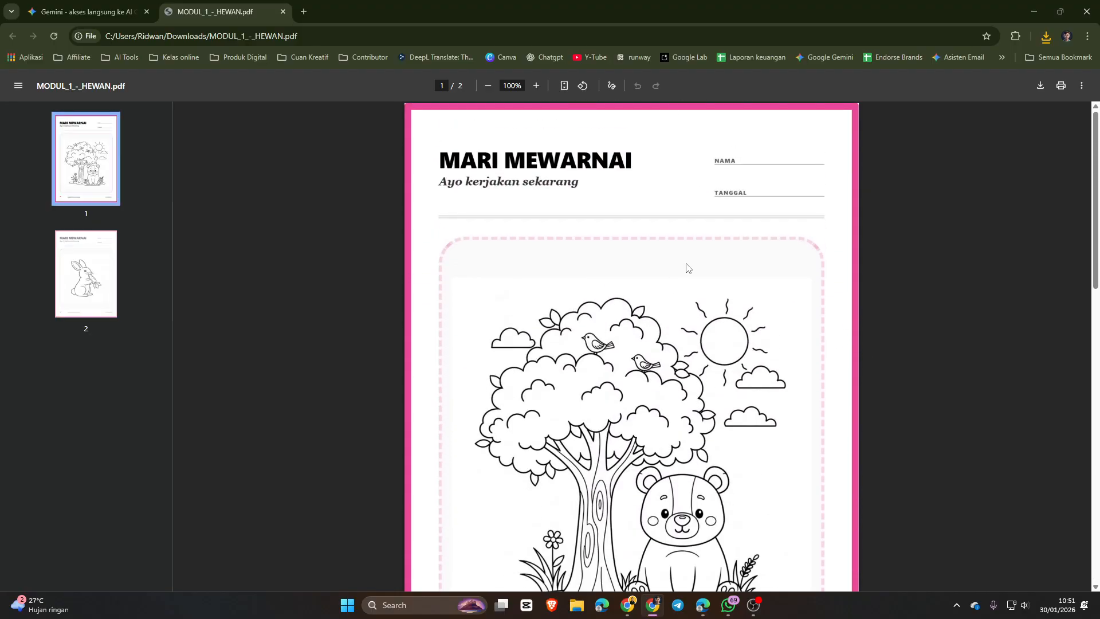
scroll(604, 368, down, 5)
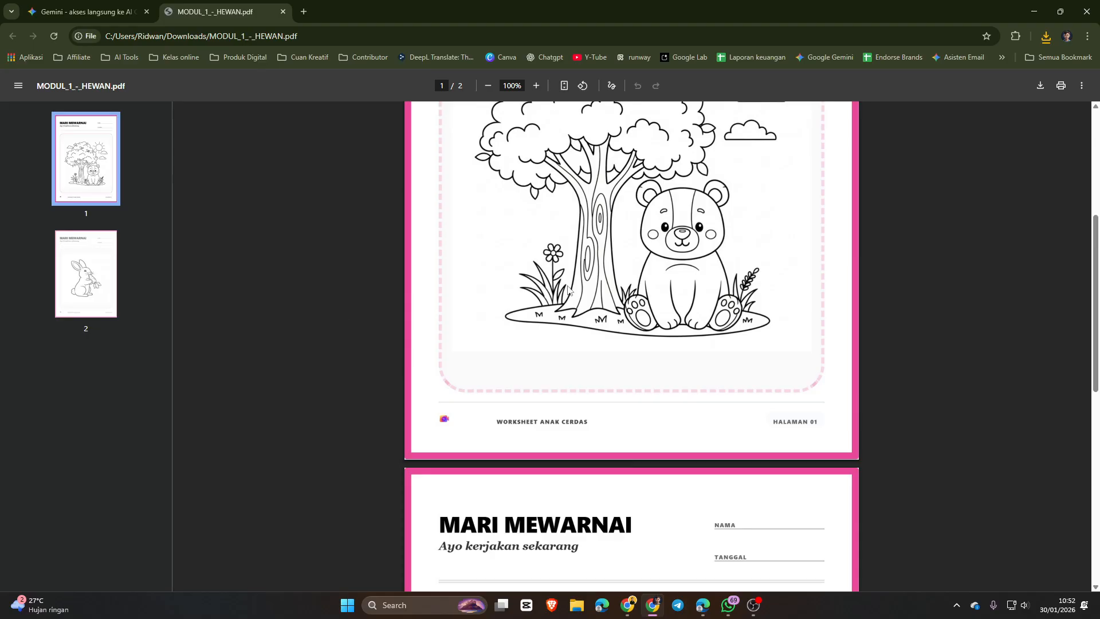
scroll(567, 289, down, 9)
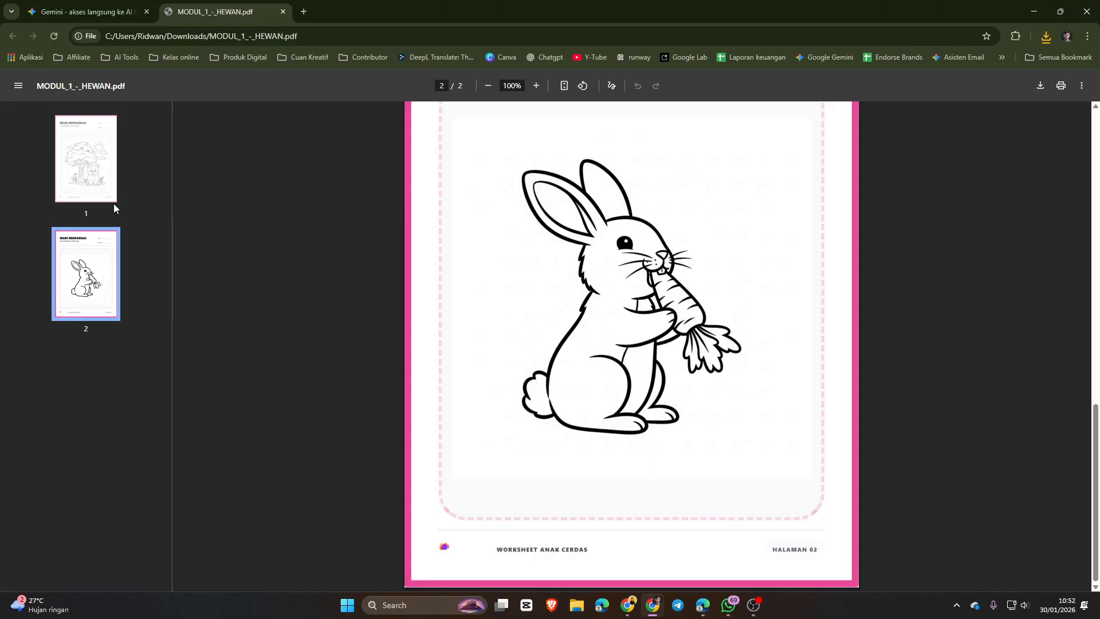
Step: Return to the Worksheet Pro home page and check the saved projects in Perpustakaan
click(49, 5)
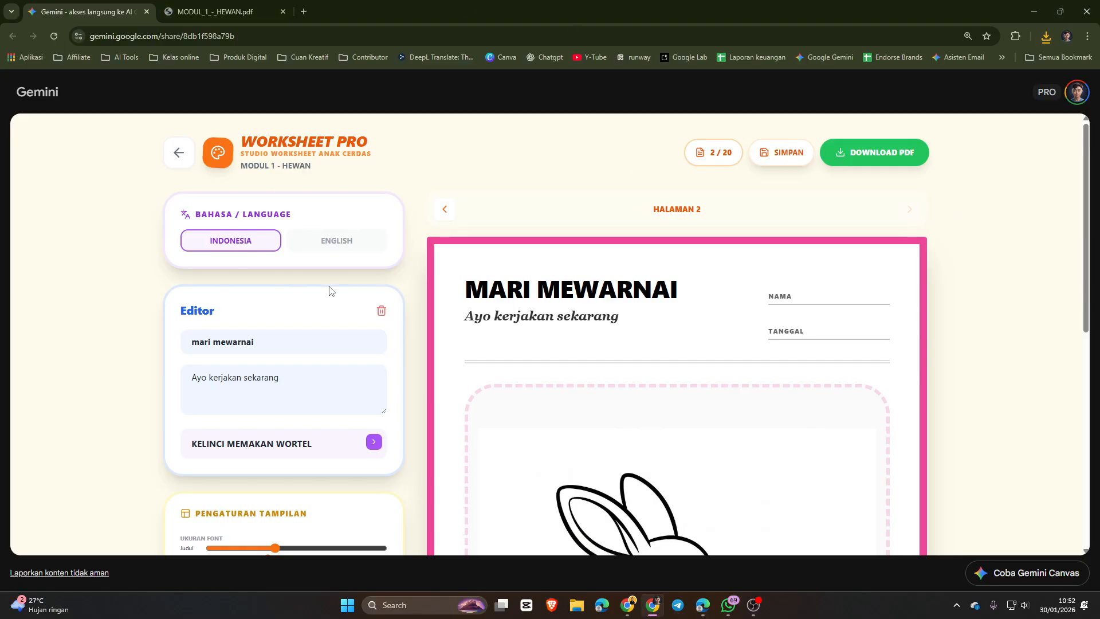
click(189, 156)
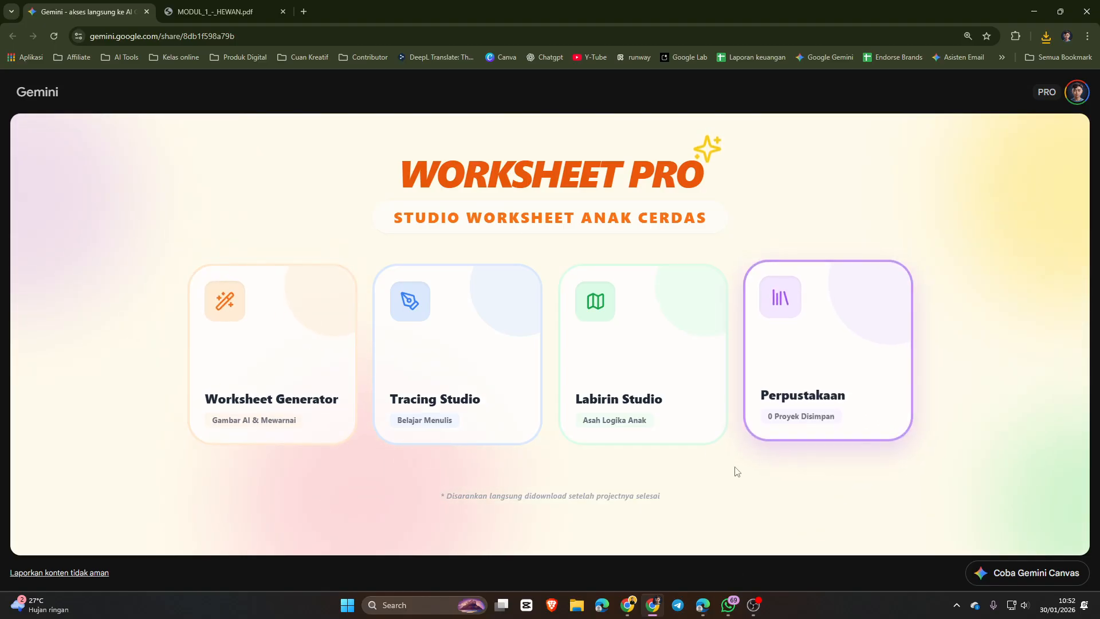
click(805, 397)
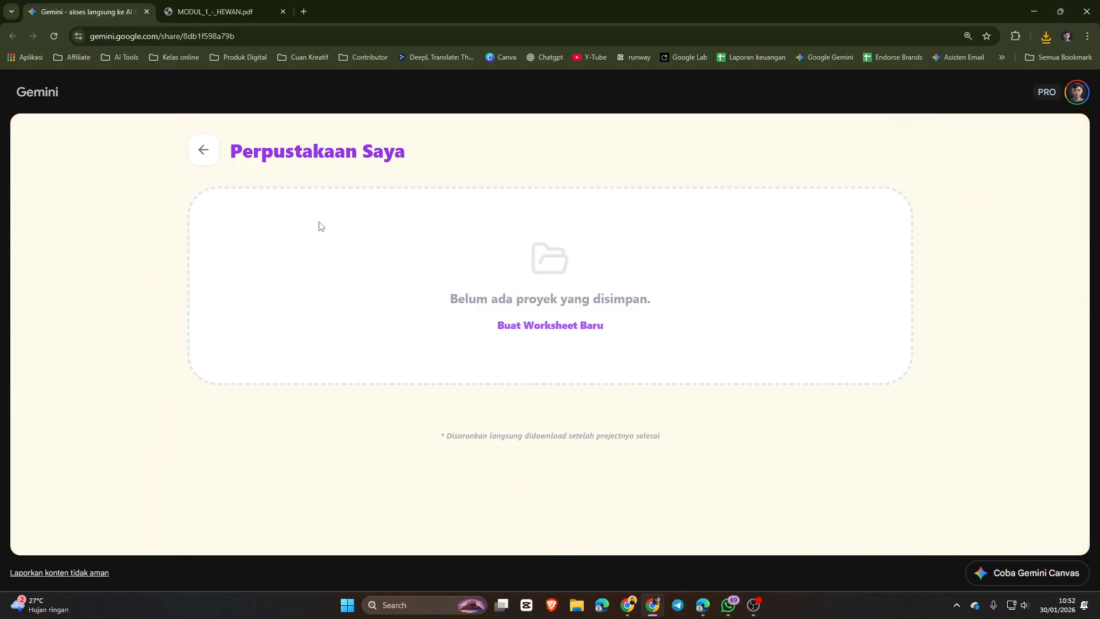
click(198, 149)
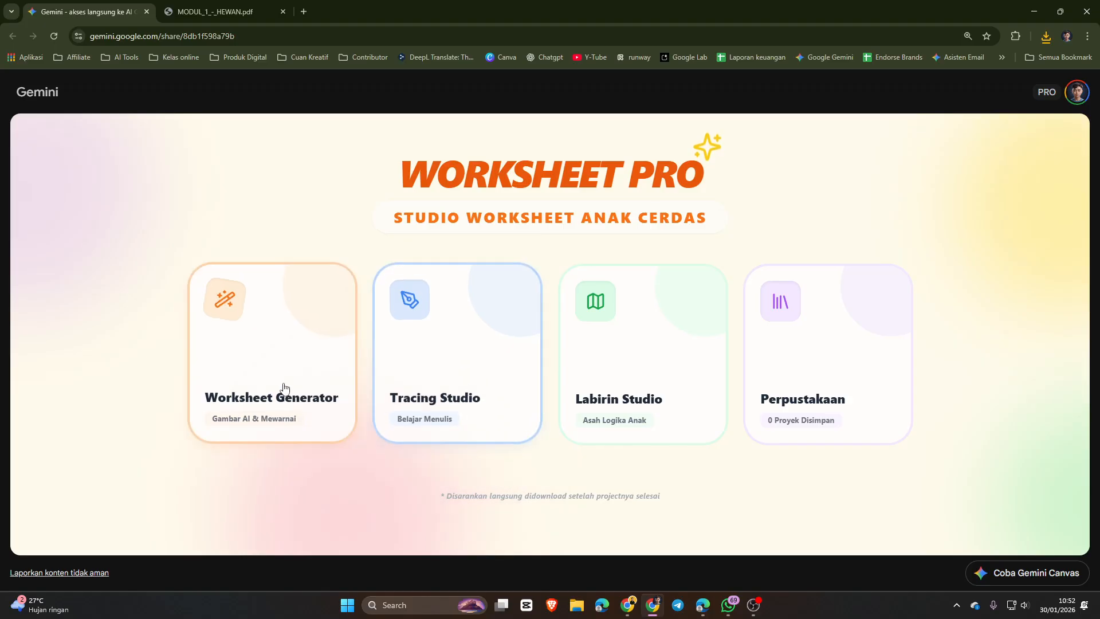
Step: Open Tracing Studio and look over its writing practice page and settings
click(459, 361)
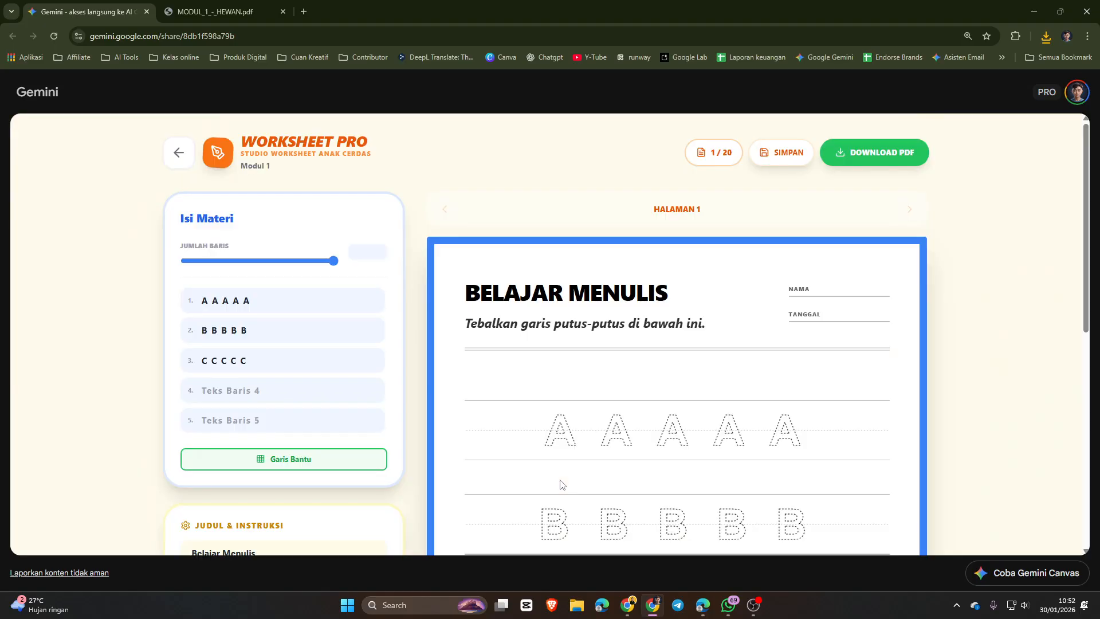
scroll(786, 430, down, 8)
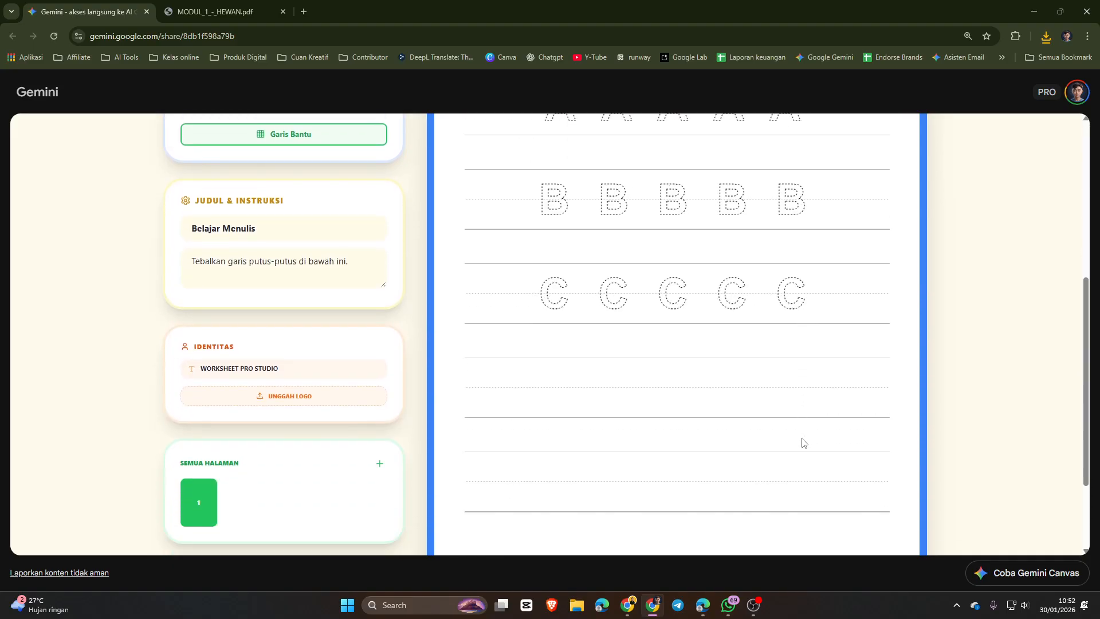
scroll(802, 442, up, 4)
scroll(803, 442, up, 3)
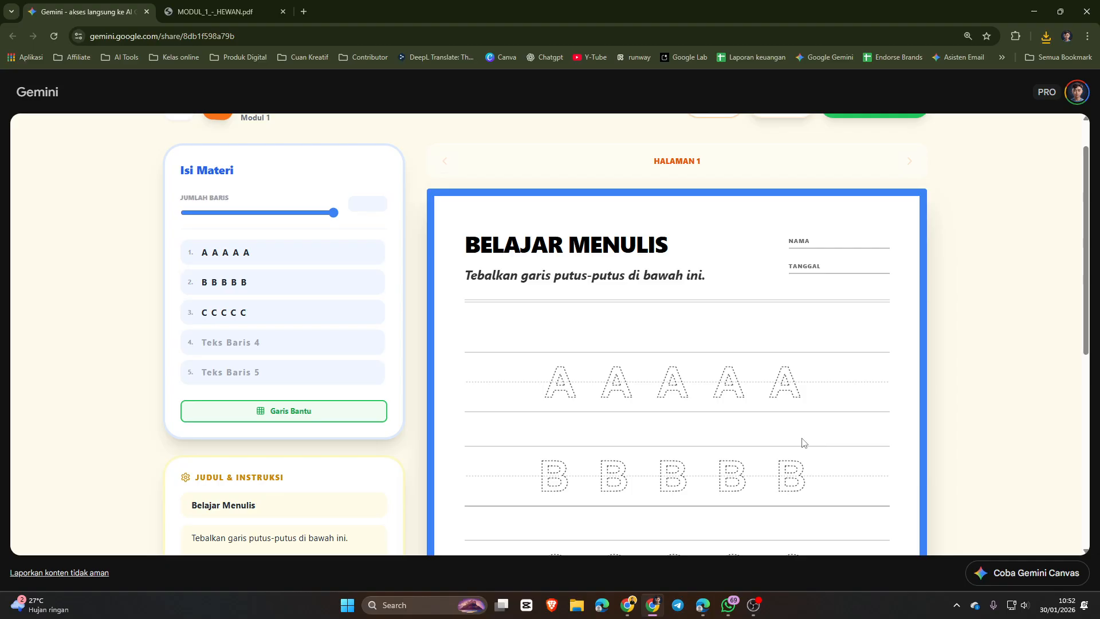
Step: Set the first tracing line to "KUDA" and the second to "BERUANG"
click(238, 253)
key(ctrl+a)
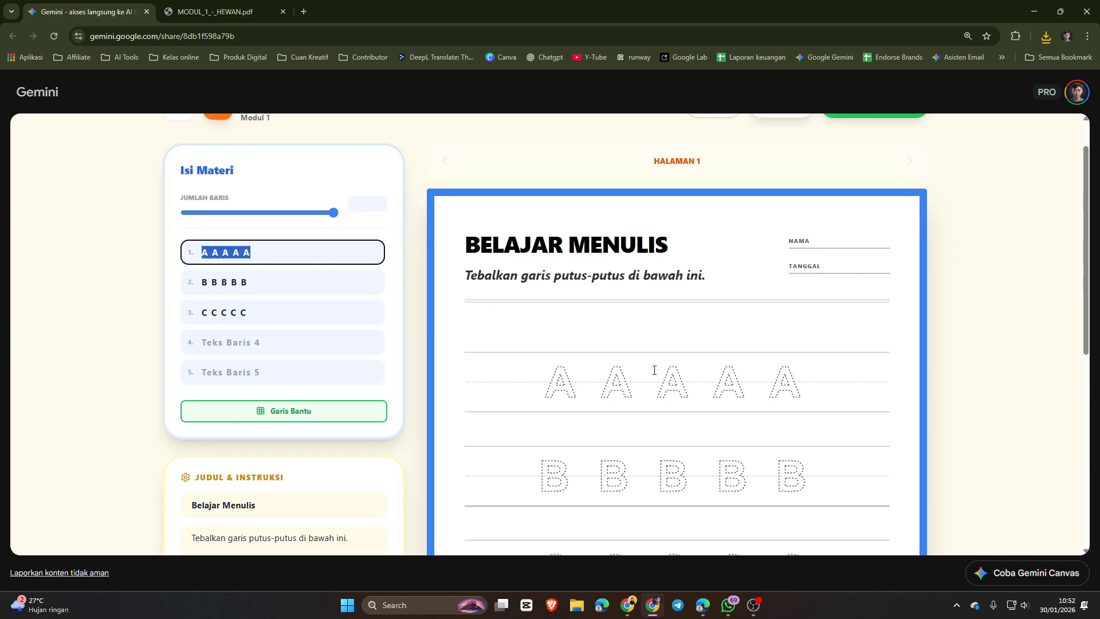
text(KUDA)
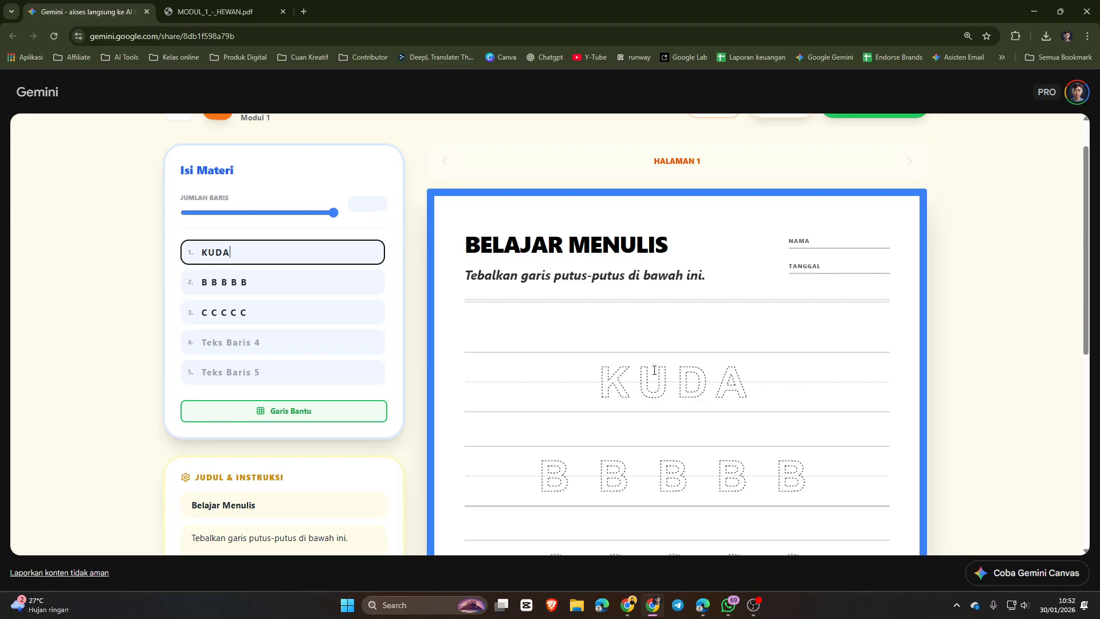
click(248, 284)
key(ctrl+a)
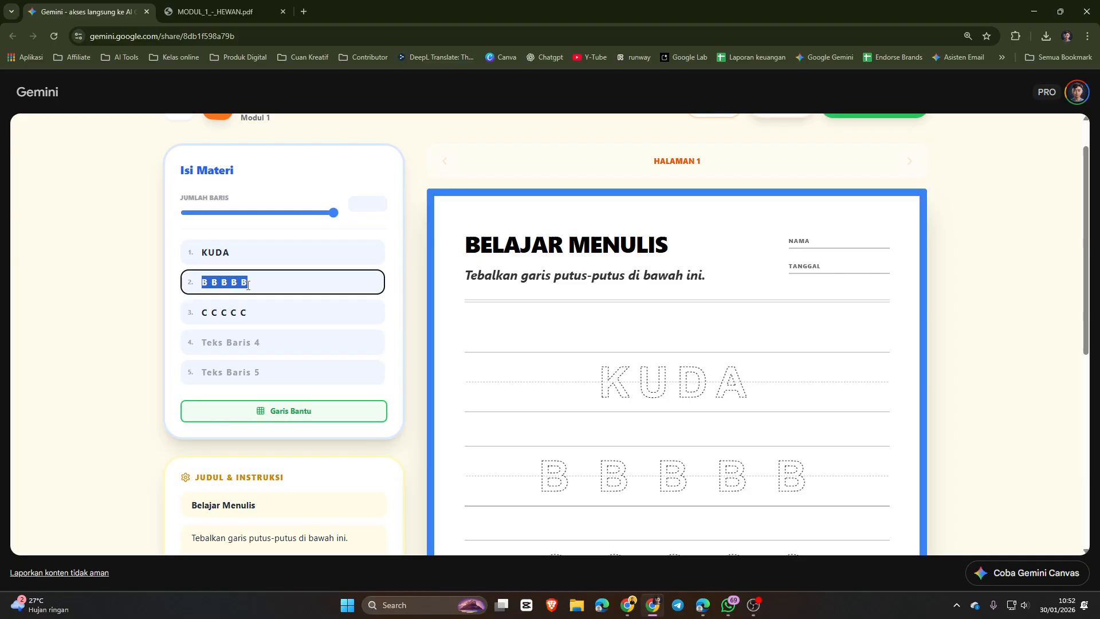
text(BERUANG)
Step: Examine the tracing page's practice lines, footer, and its title, identity and page settings
scroll(266, 288, down, 3)
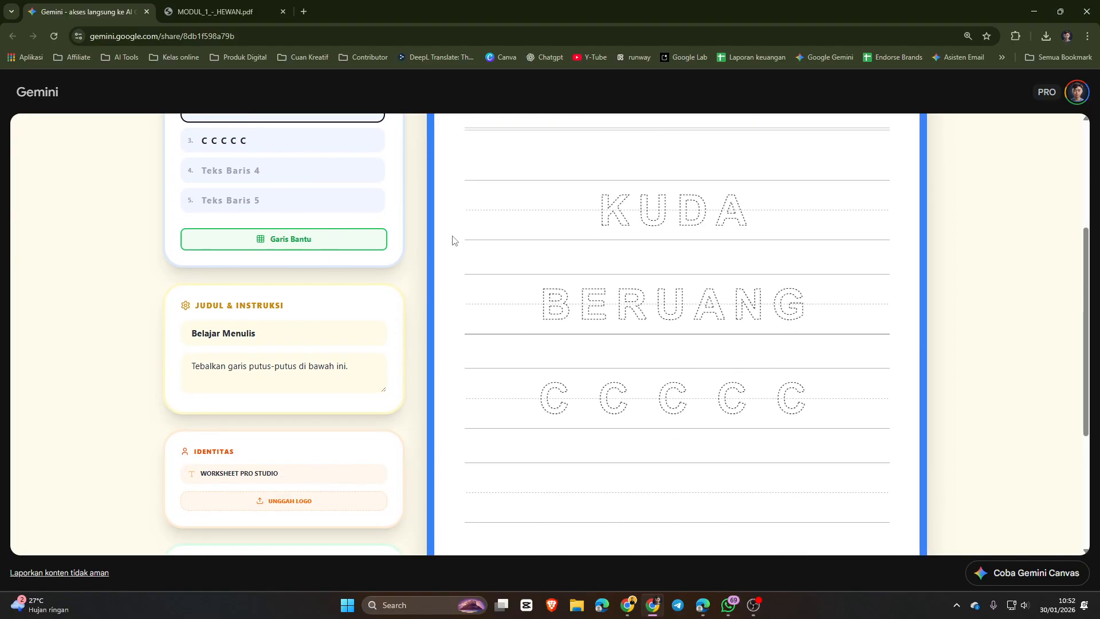
scroll(456, 241, up, 1)
scroll(509, 232, down, 5)
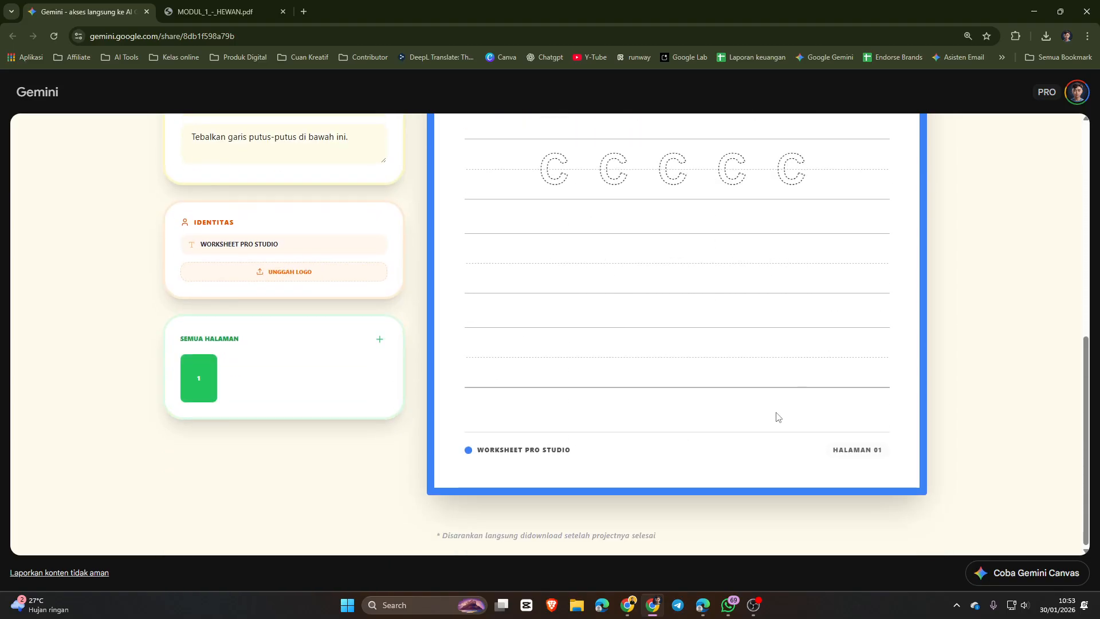
scroll(777, 417, up, 6)
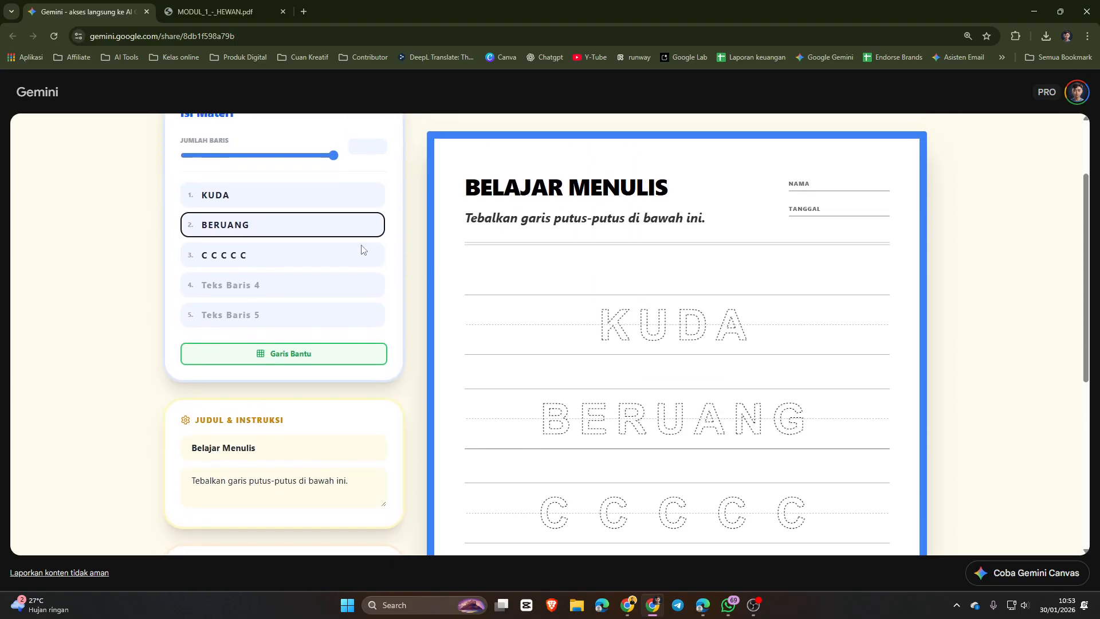
scroll(600, 411, down, 3)
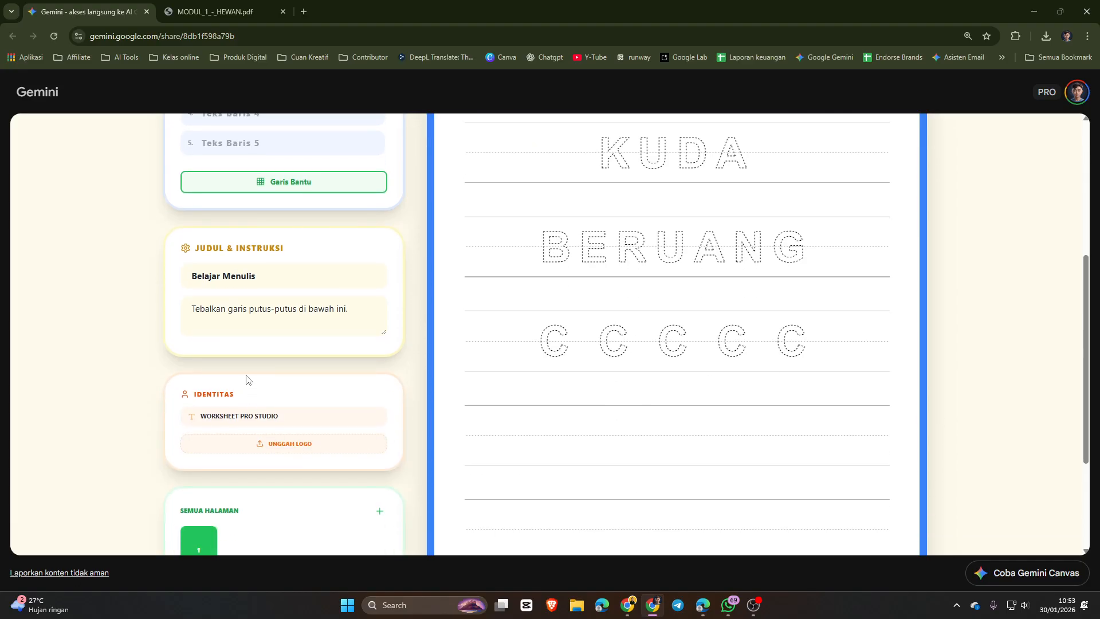
scroll(343, 229, down, 3)
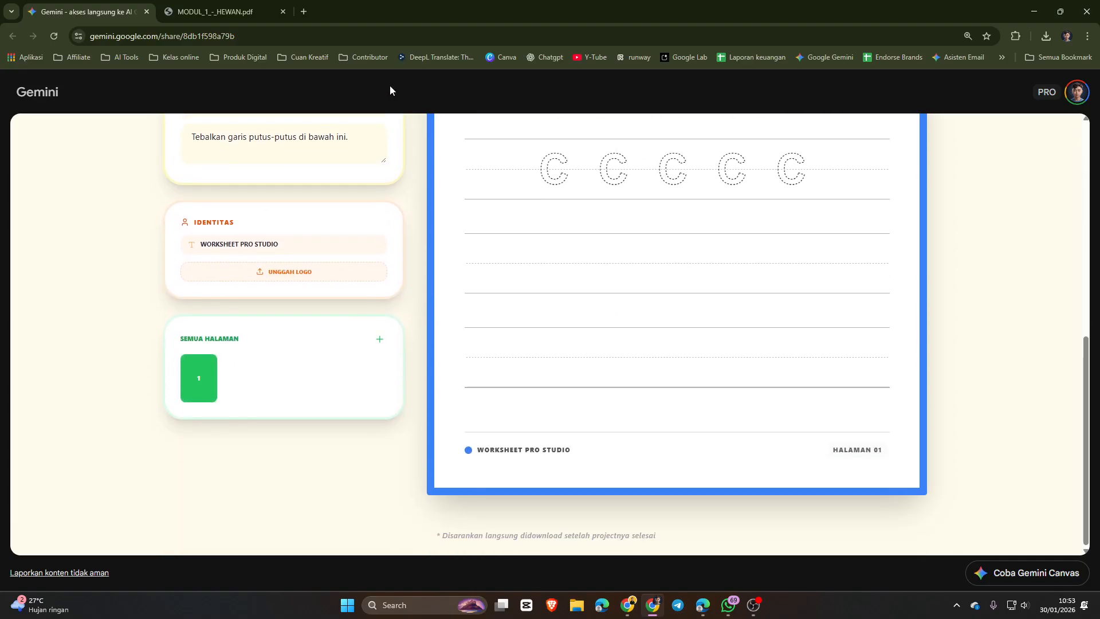
scroll(393, 291, up, 3)
scroll(393, 291, up, 5)
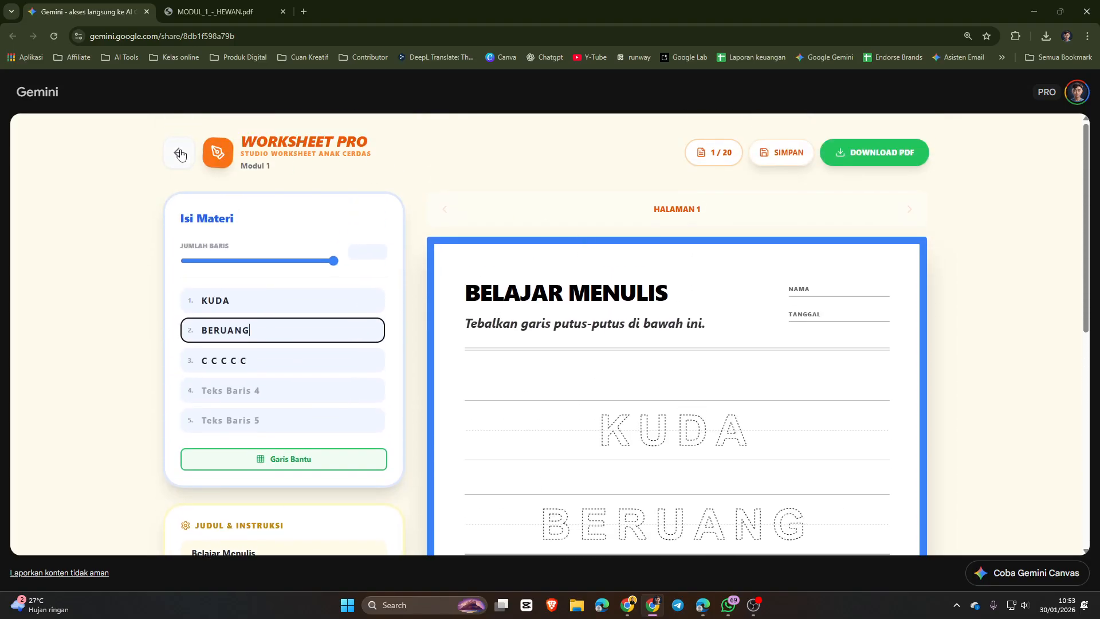
Step: Leave Tracing Studio, open Labirin Studio and look over the maze page and its editor settings
click(179, 153)
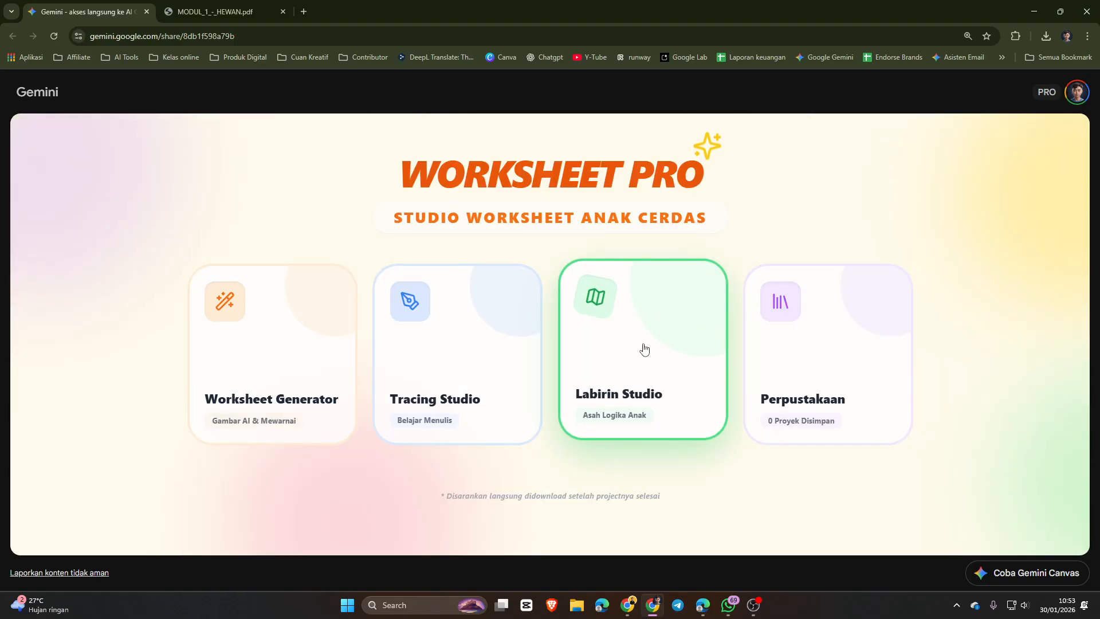
click(644, 349)
scroll(672, 398, down, 5)
scroll(672, 400, up, 1)
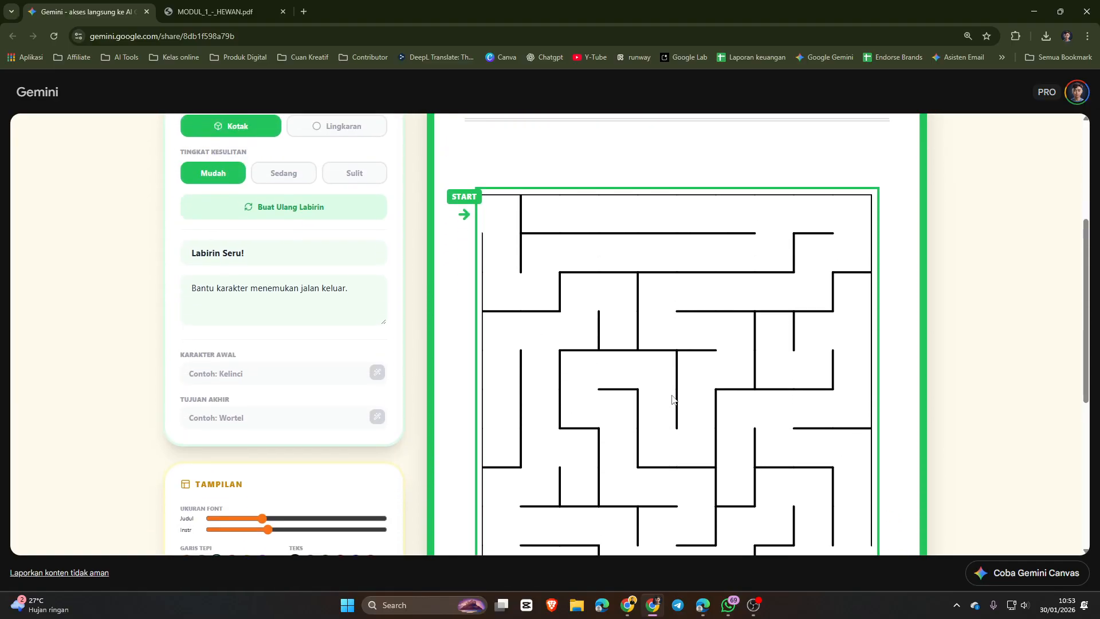
scroll(672, 400, up, 3)
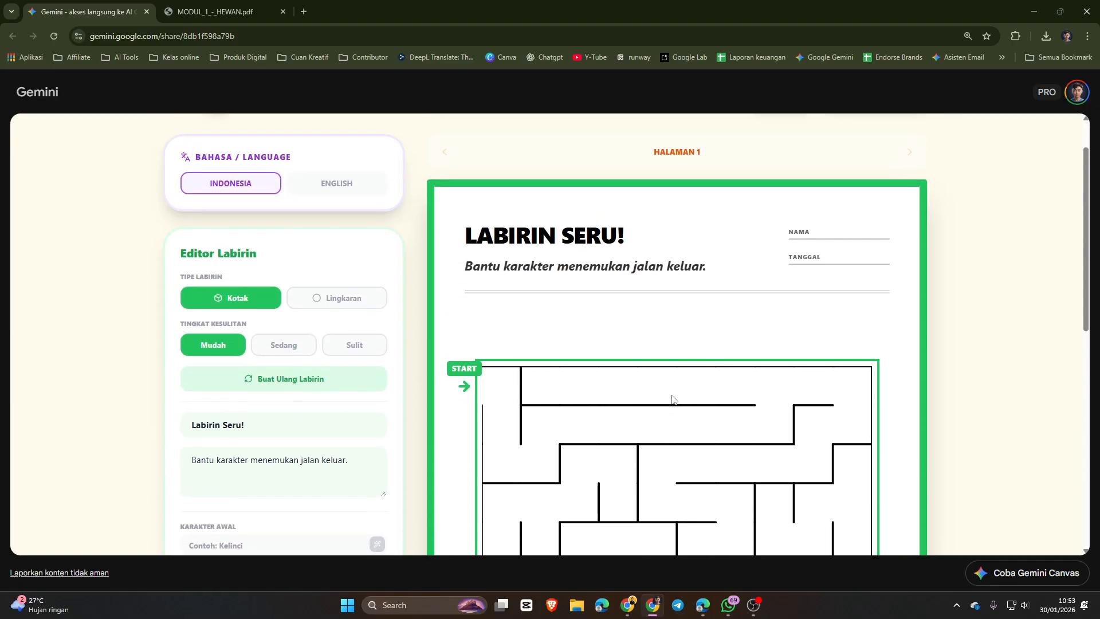
scroll(590, 408, down, 3)
scroll(528, 386, up, 2)
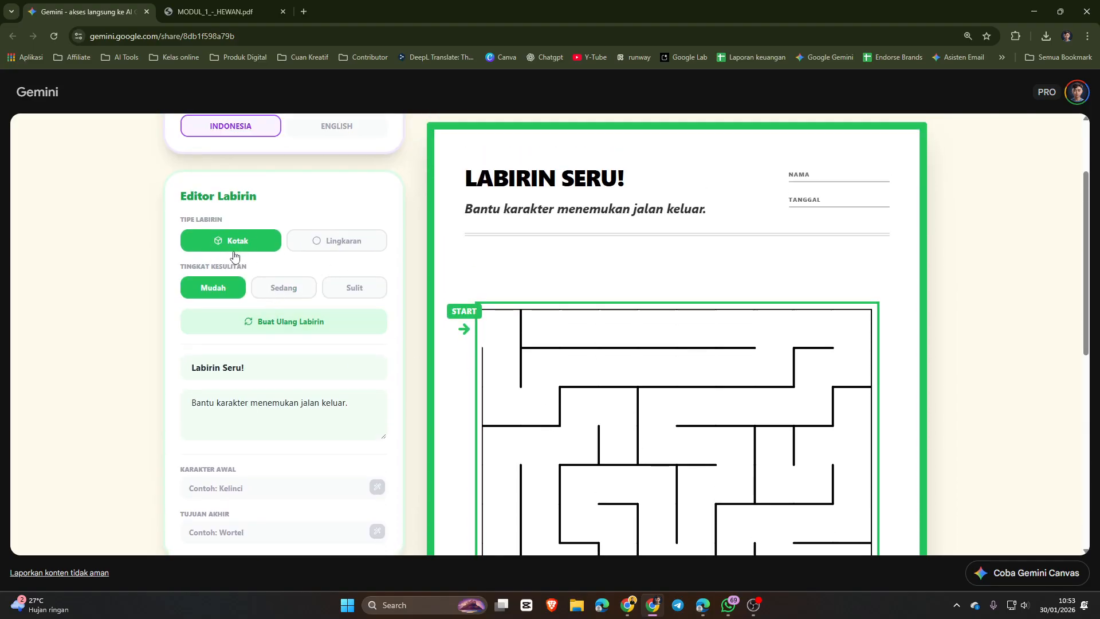
Step: Try the Lingkaran maze type and check the circular maze
click(332, 250)
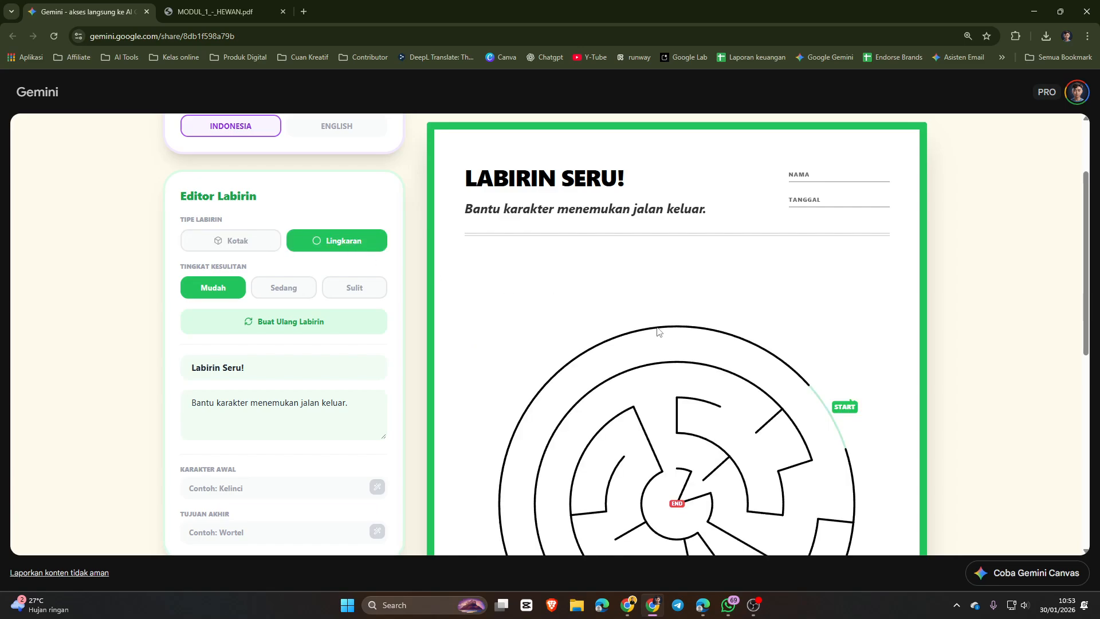
scroll(668, 333, down, 4)
scroll(657, 309, up, 3)
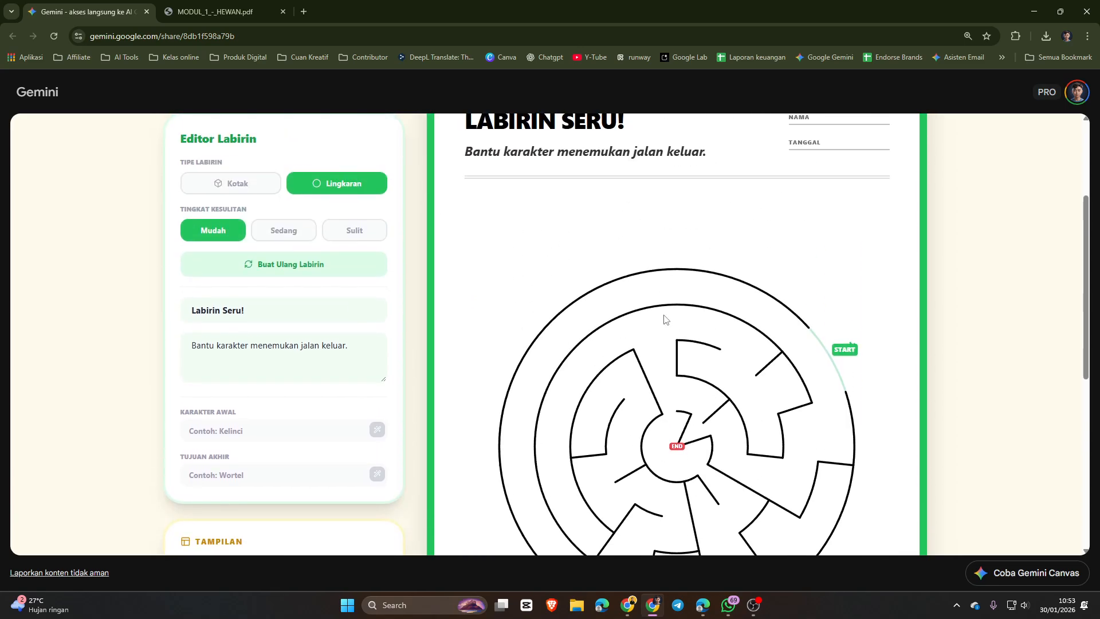
Step: Set the maze difficulty to Sedang and check the maze page with its display settings
click(289, 240)
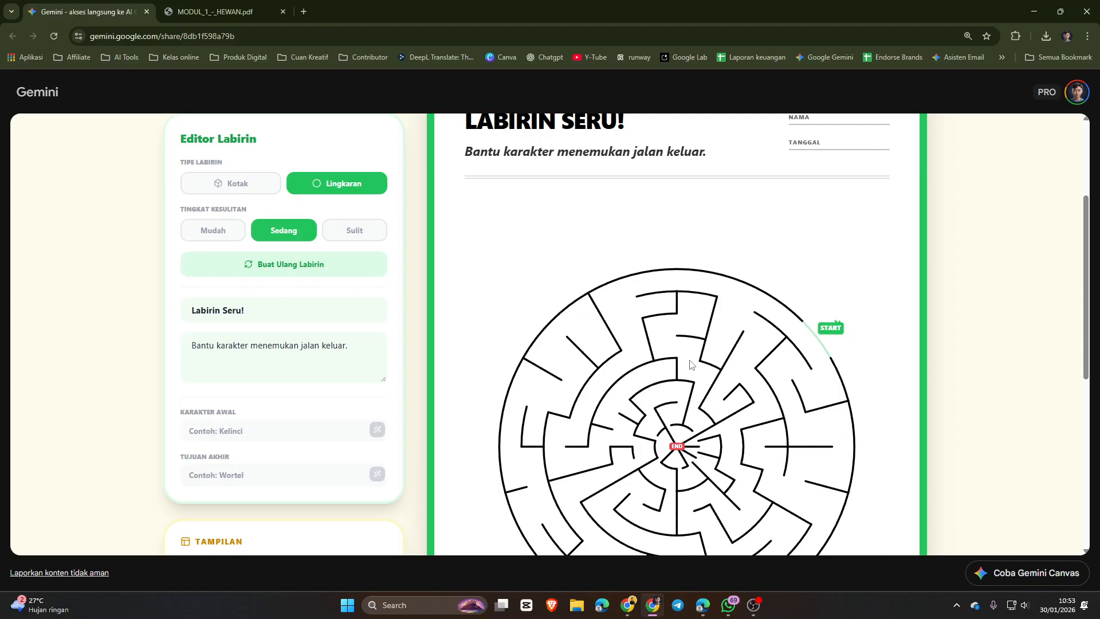
scroll(674, 422, down, 6)
scroll(674, 422, up, 3)
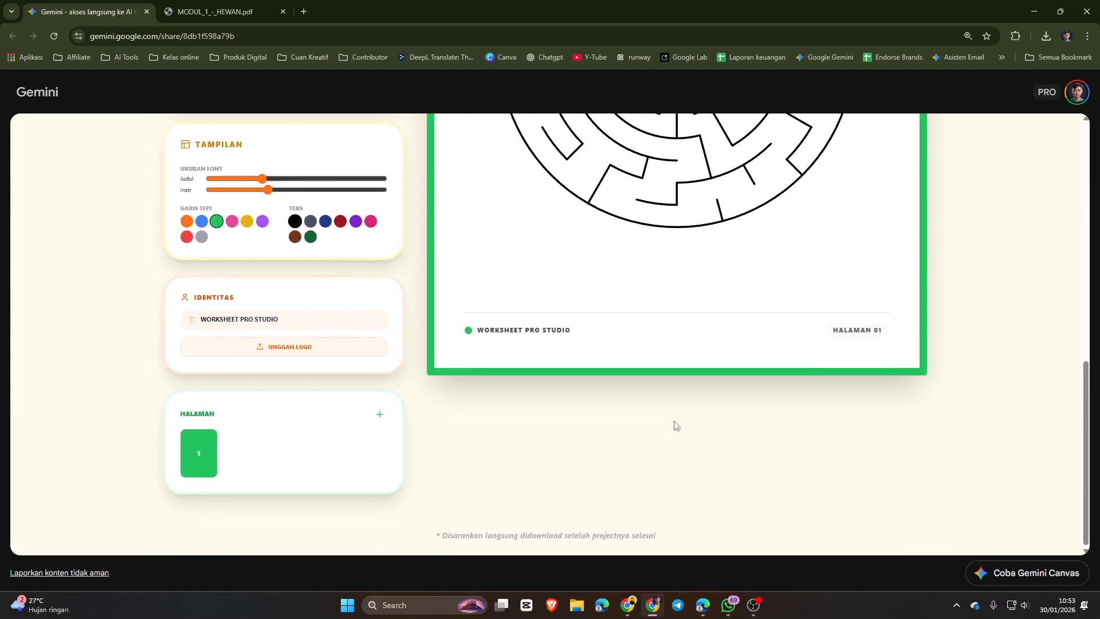
scroll(560, 400, up, 4)
scroll(304, 313, down, 2)
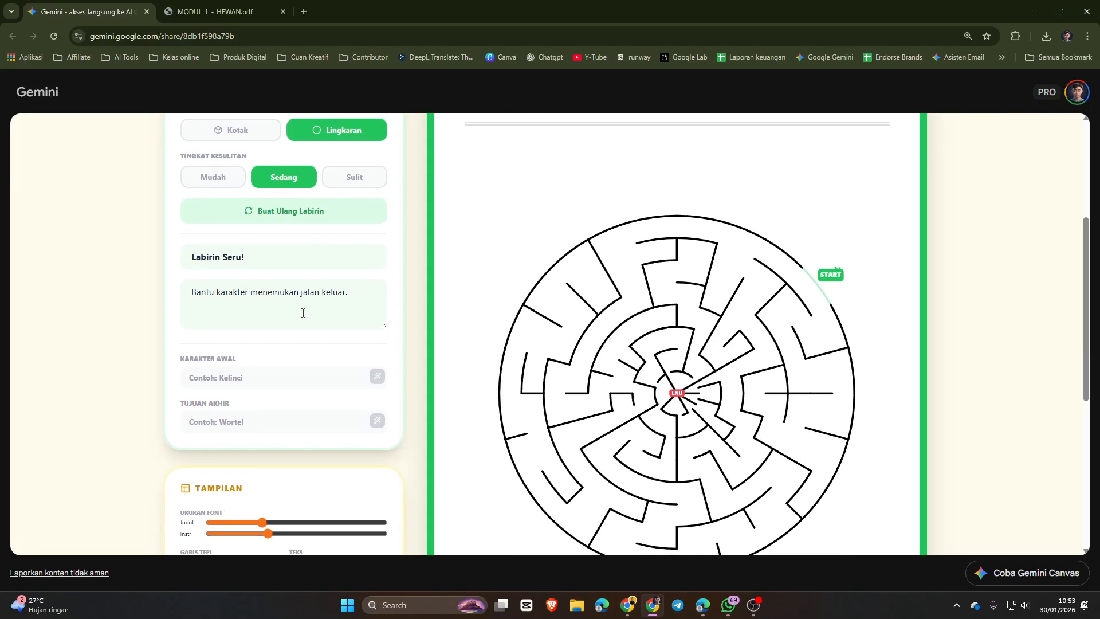
scroll(270, 246, up, 1)
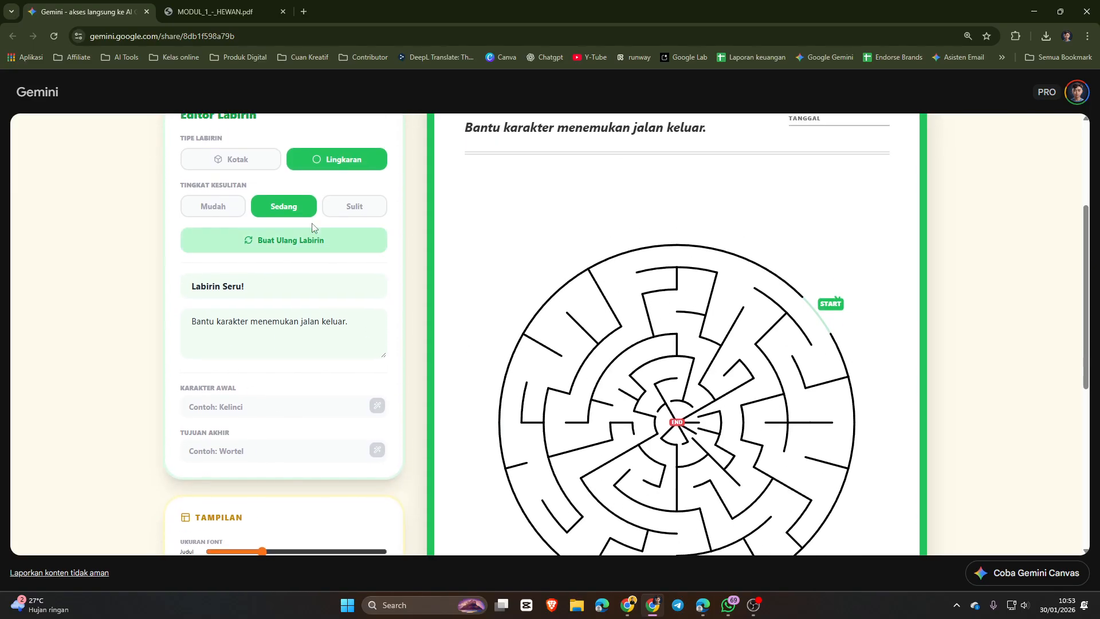
Step: Set the maze type to Kotak and generate the starting character picture from "KELINCI"
click(236, 188)
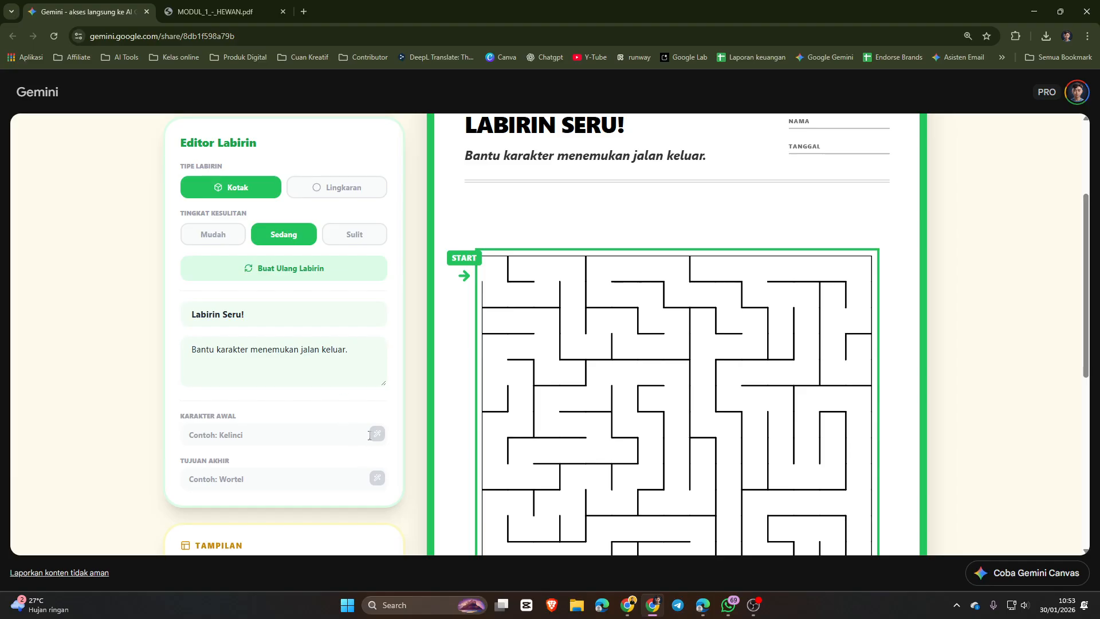
click(291, 435)
text(KELINCI)
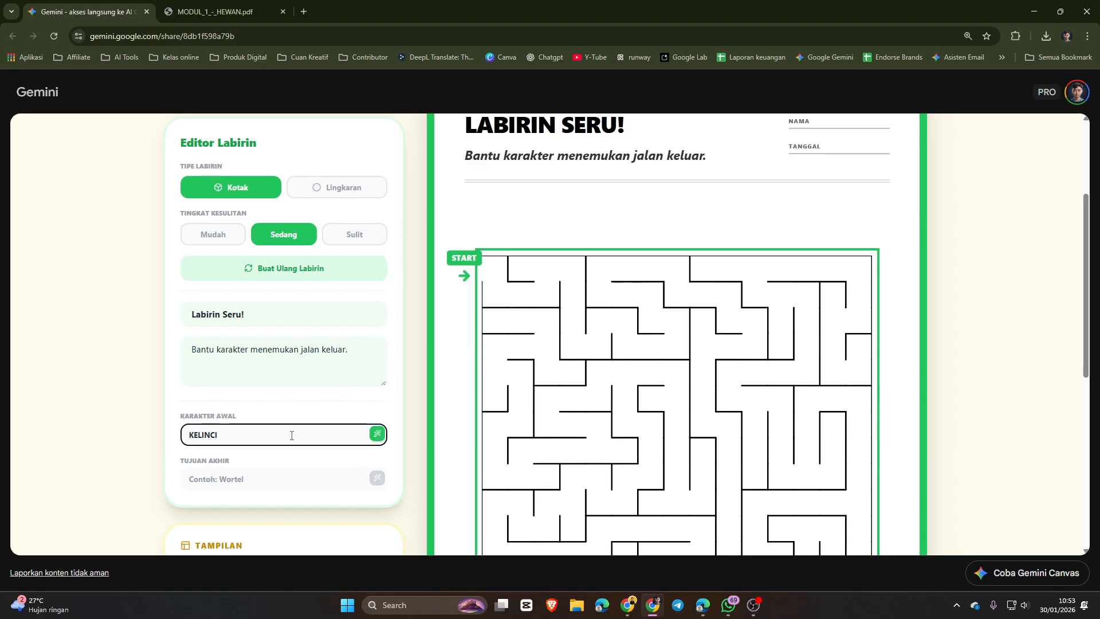
click(377, 434)
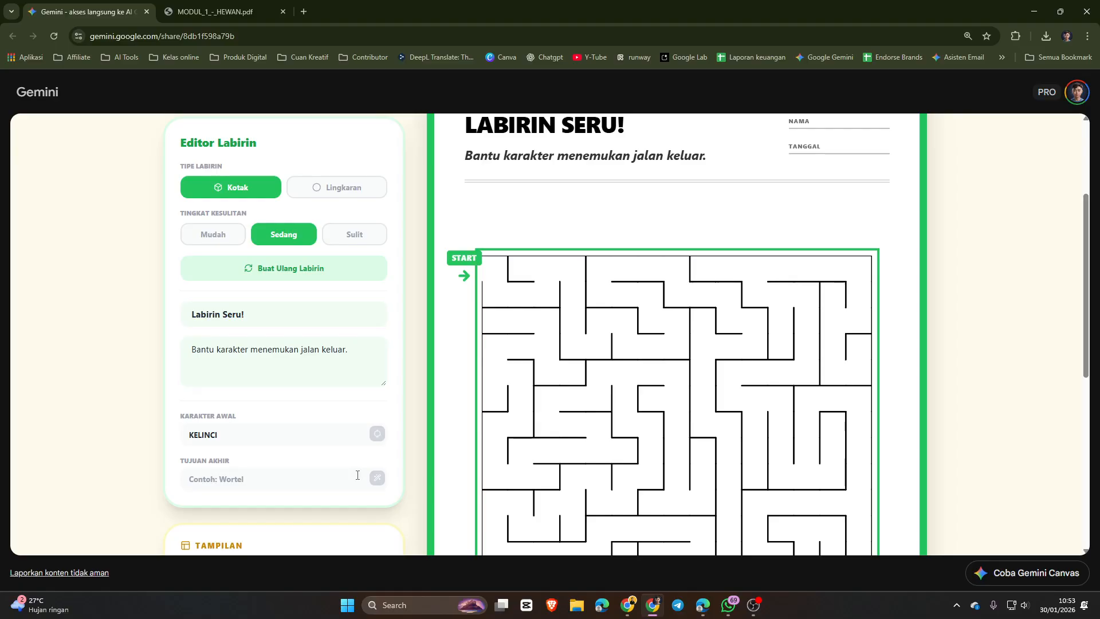
scroll(386, 421, down, 1)
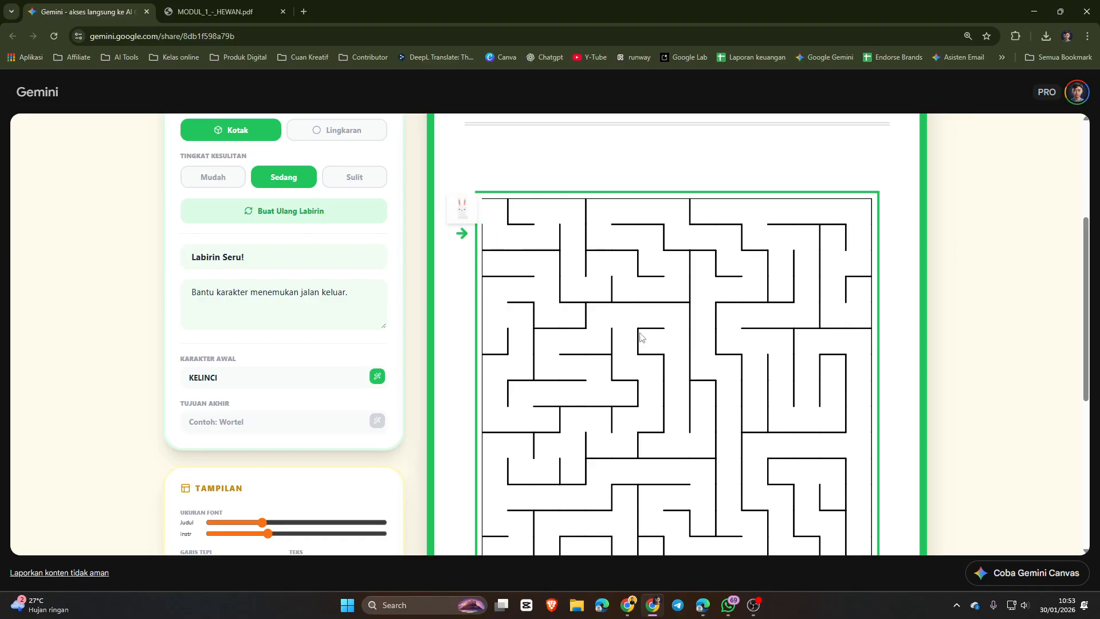
Step: Set the maze's end goal to "WORTEL", generate its picture and check it at the maze exit
scroll(641, 337, down, 4)
click(250, 194)
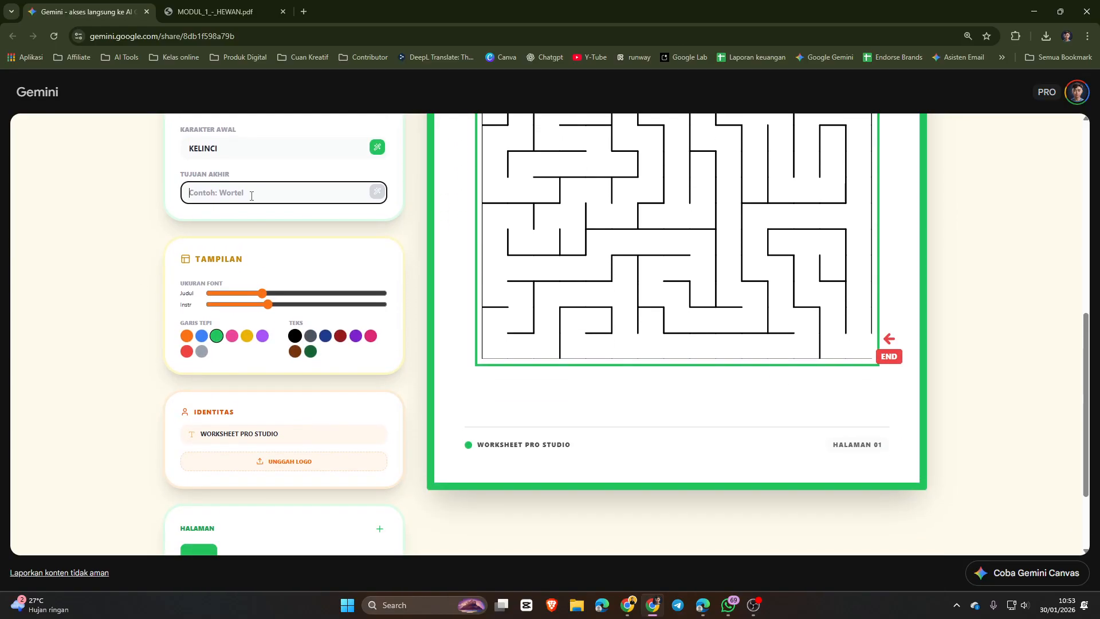
text(WORTEL)
click(377, 194)
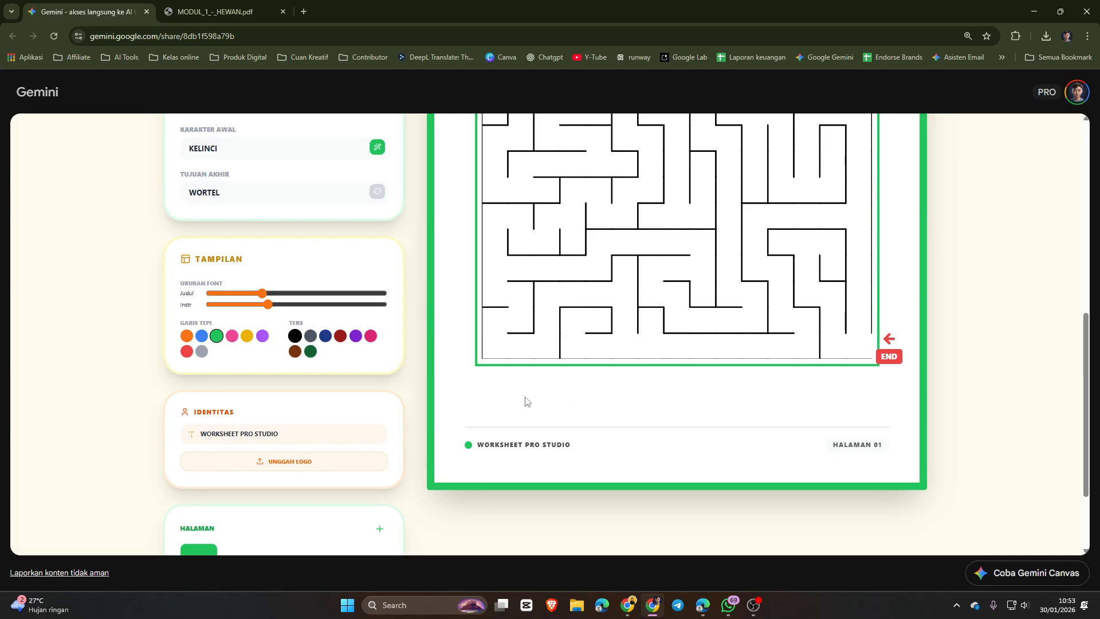
scroll(522, 399, down, 3)
scroll(520, 396, up, 6)
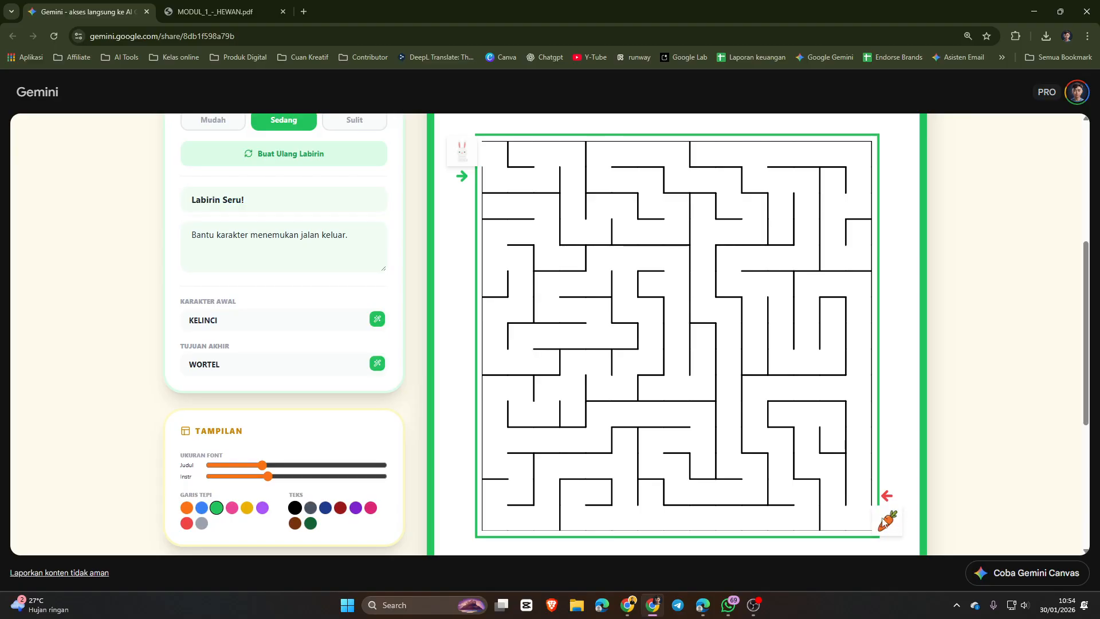
scroll(533, 241, up, 1)
scroll(739, 252, down, 3)
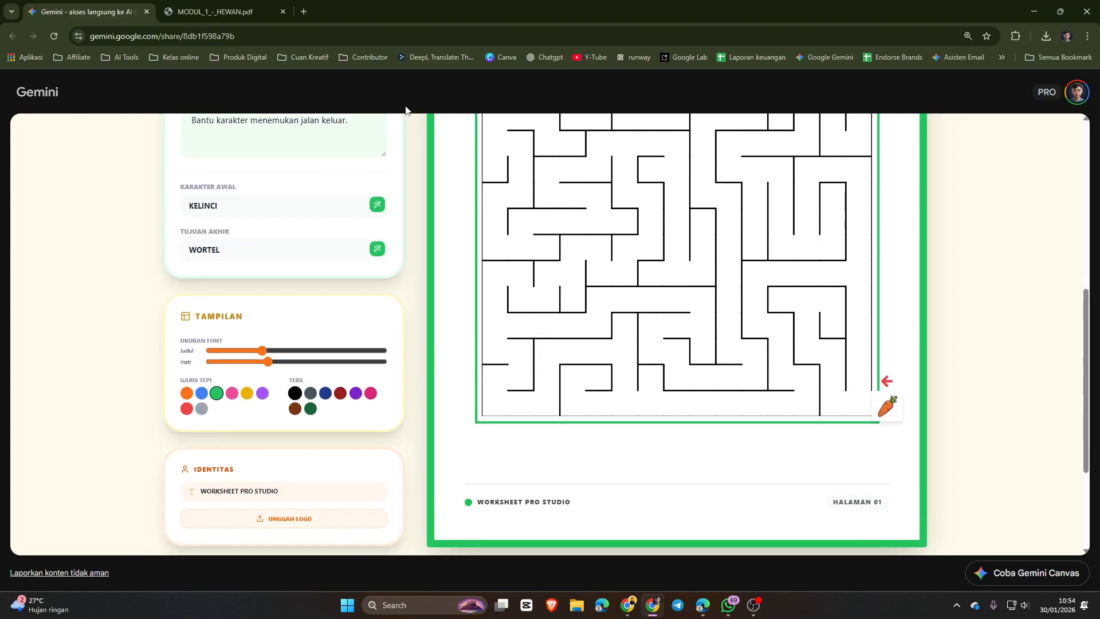
Step: Try the Mudah and Sulit difficulty levels on the square maze and check each layout
scroll(587, 427, up, 4)
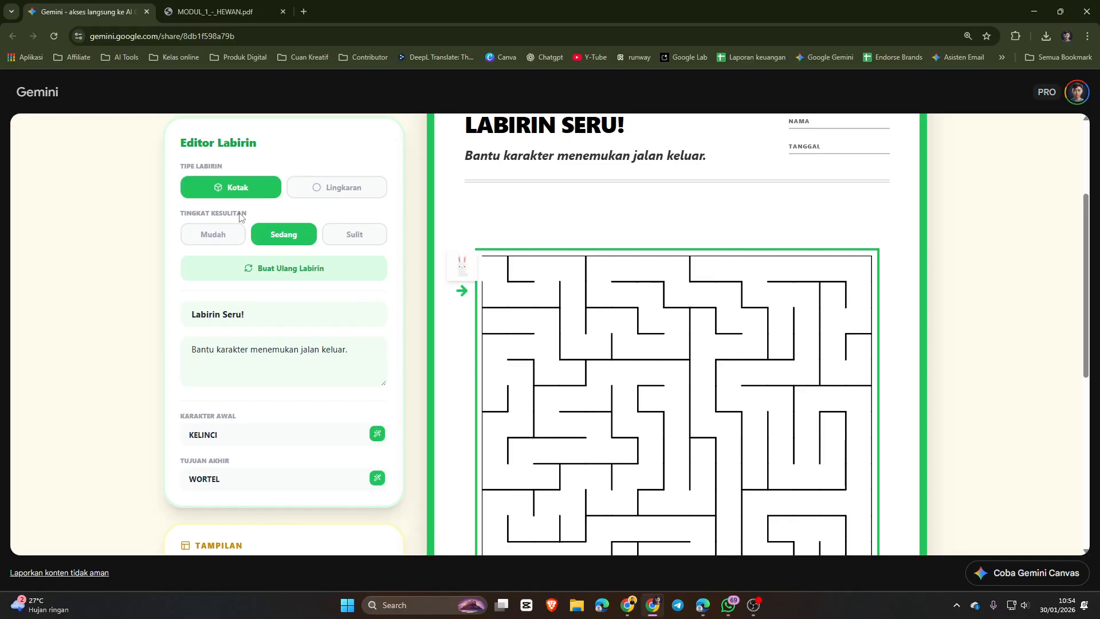
click(221, 244)
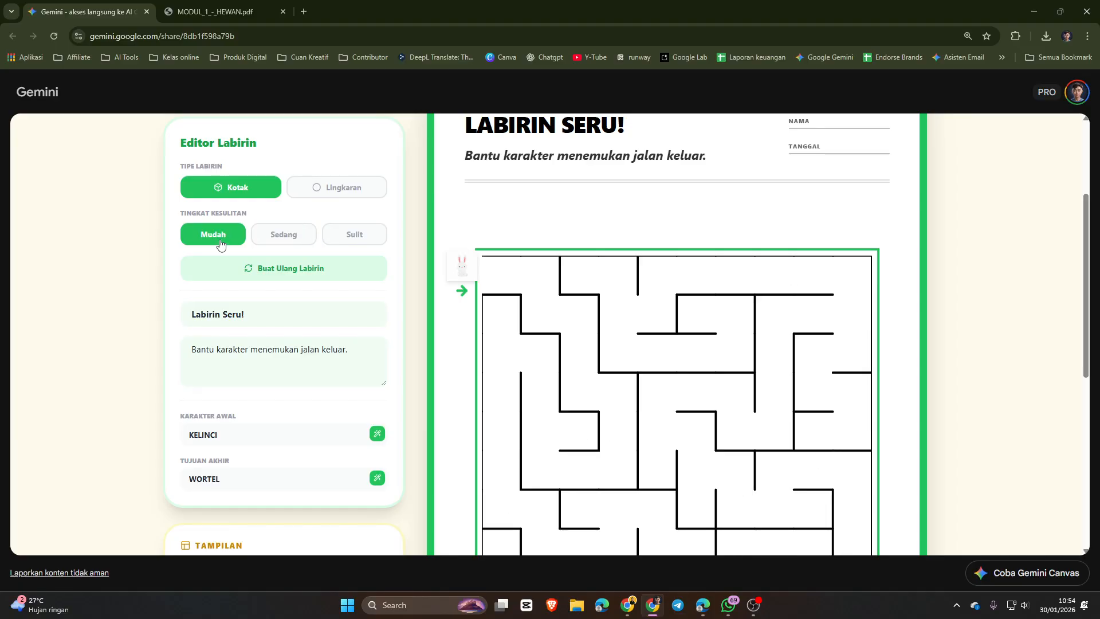
scroll(618, 354, down, 3)
scroll(814, 430, up, 3)
click(359, 239)
scroll(774, 377, down, 4)
Step: Regenerate the Sulit maze three times and compare the layouts
scroll(570, 285, up, 5)
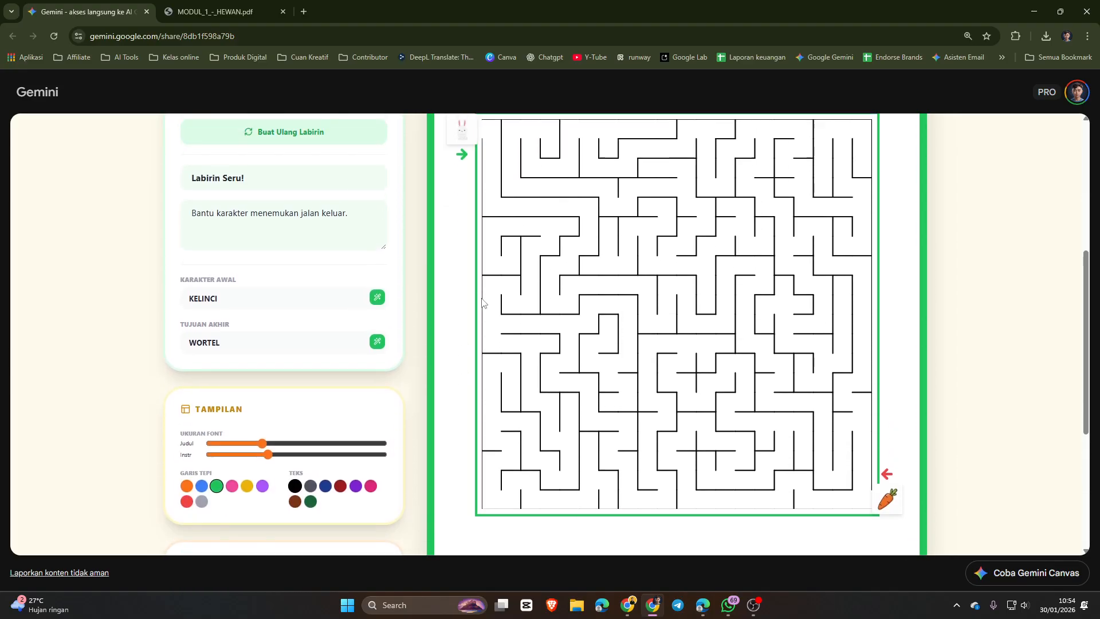
click(285, 333)
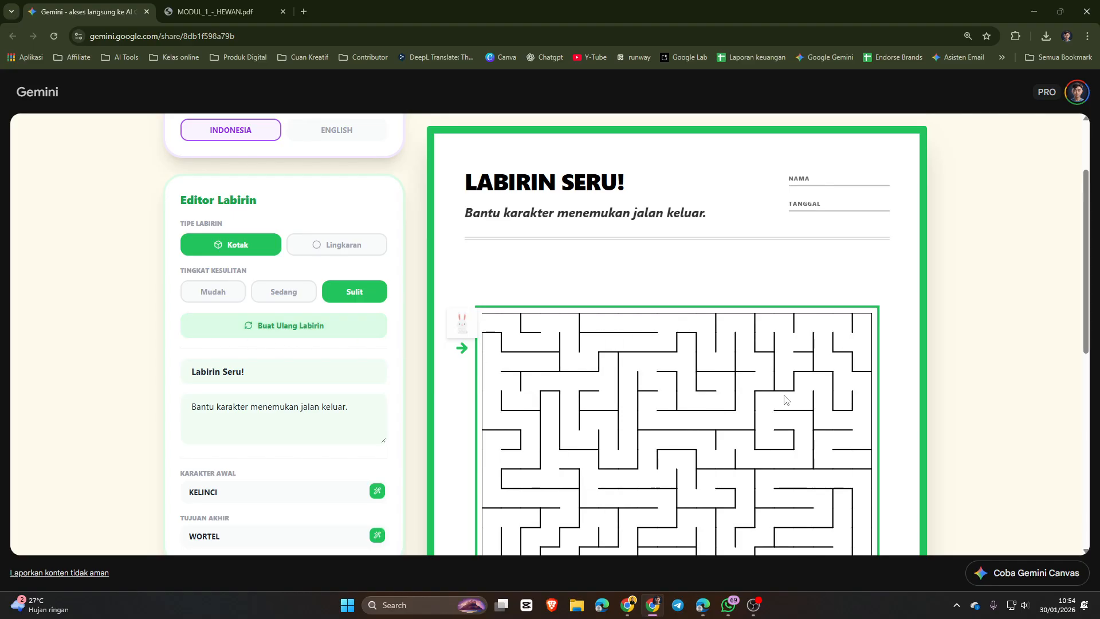
scroll(619, 340, down, 2)
click(339, 221)
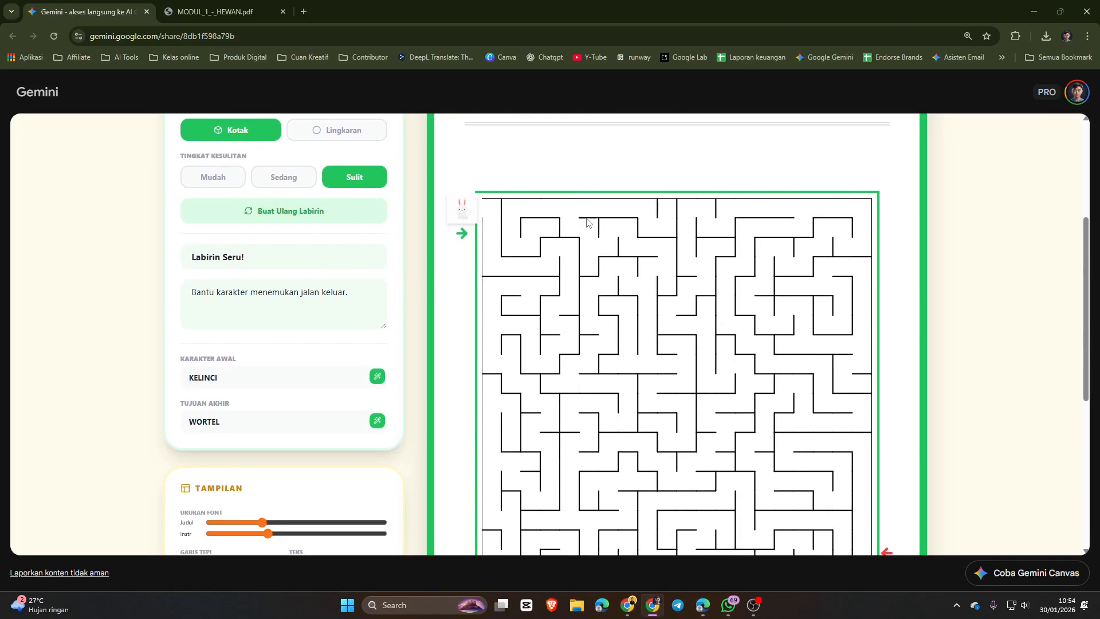
scroll(704, 301, down, 2)
scroll(742, 295, up, 2)
click(335, 224)
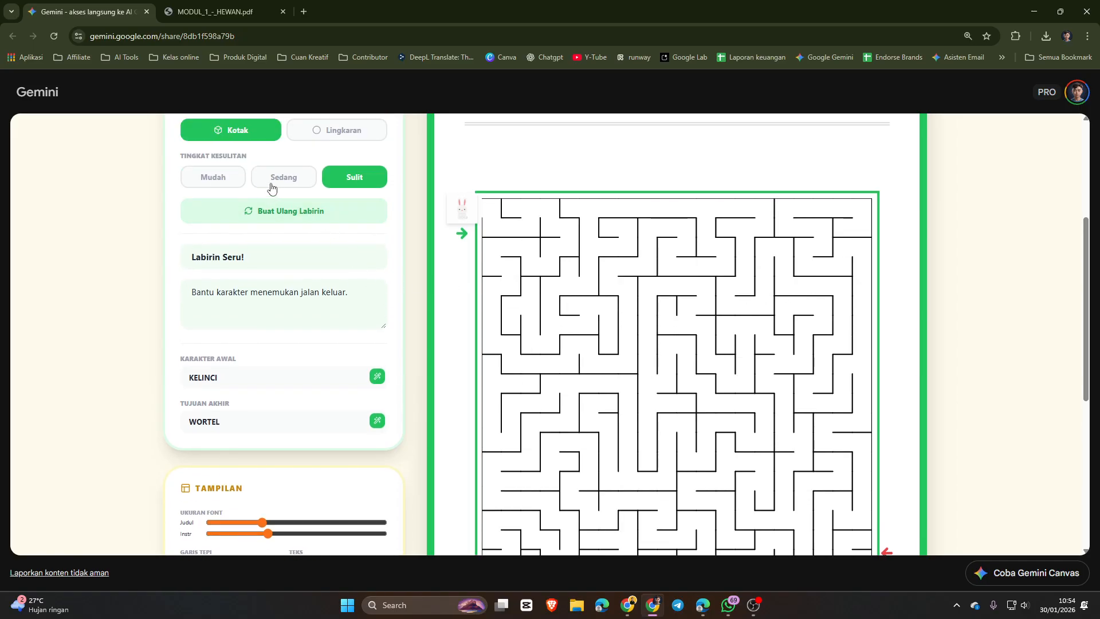
Step: Set the maze difficulty to Sedang, regenerate the maze and check the new layout
click(272, 185)
click(276, 213)
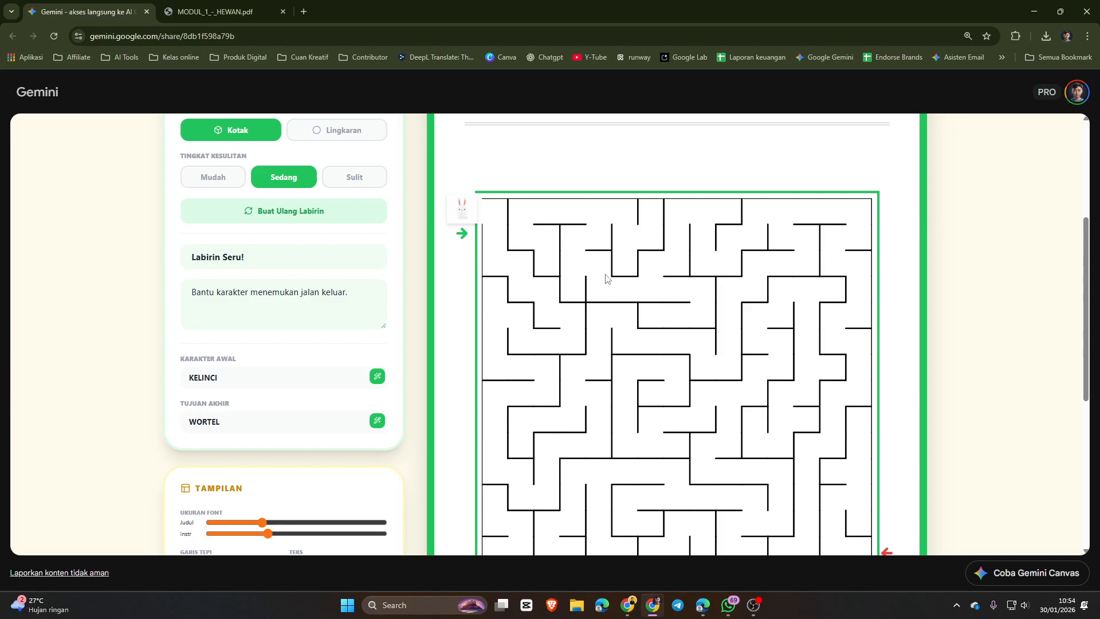
scroll(647, 407, down, 1)
scroll(647, 408, down, 3)
scroll(648, 405, up, 2)
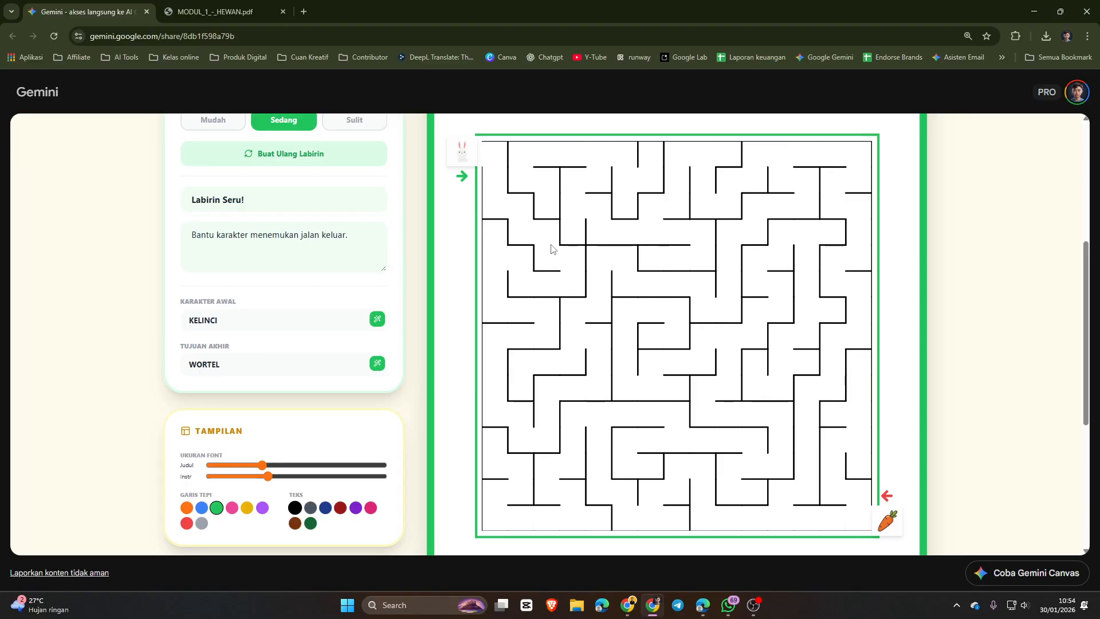
Step: Review the finished maze page down to its footer and return to the Worksheet Pro home screen
scroll(490, 395, down, 5)
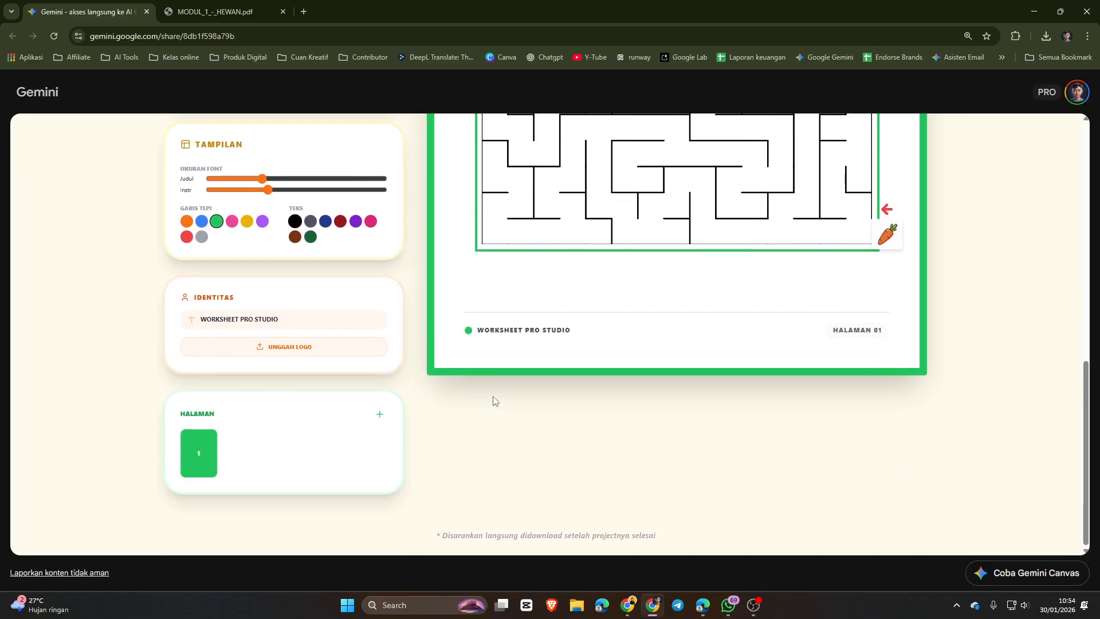
scroll(491, 410, up, 8)
scroll(503, 470, up, 3)
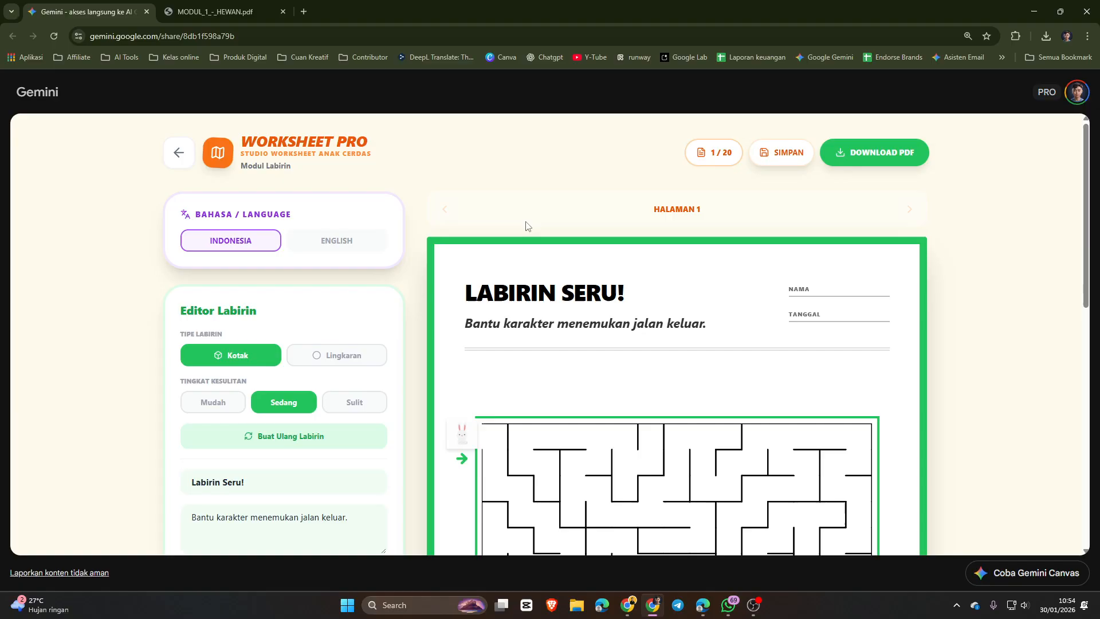
click(179, 162)
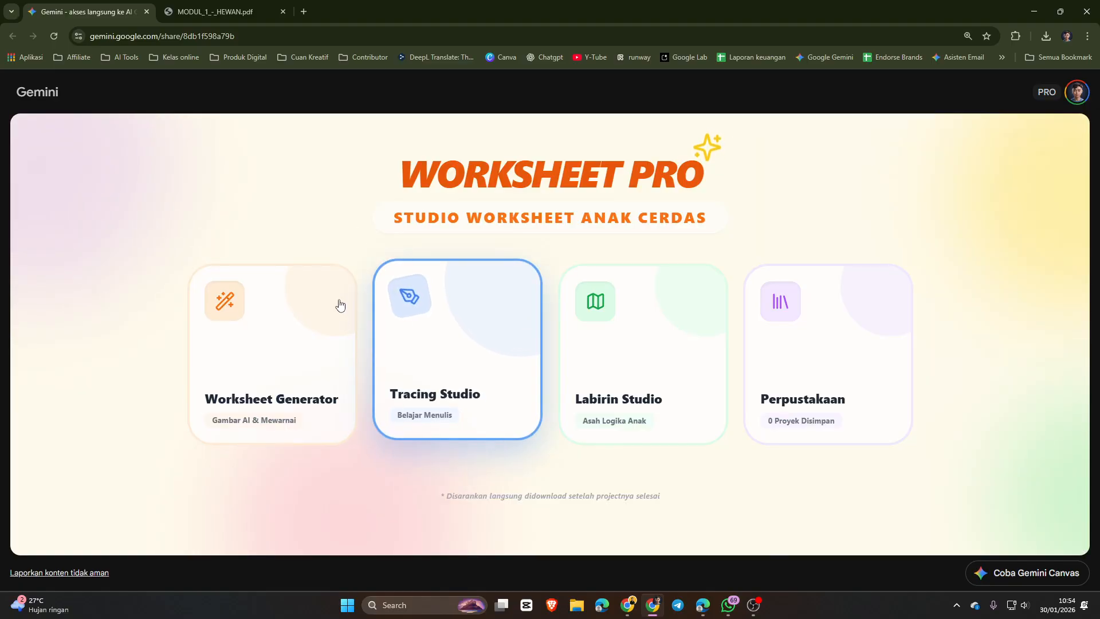